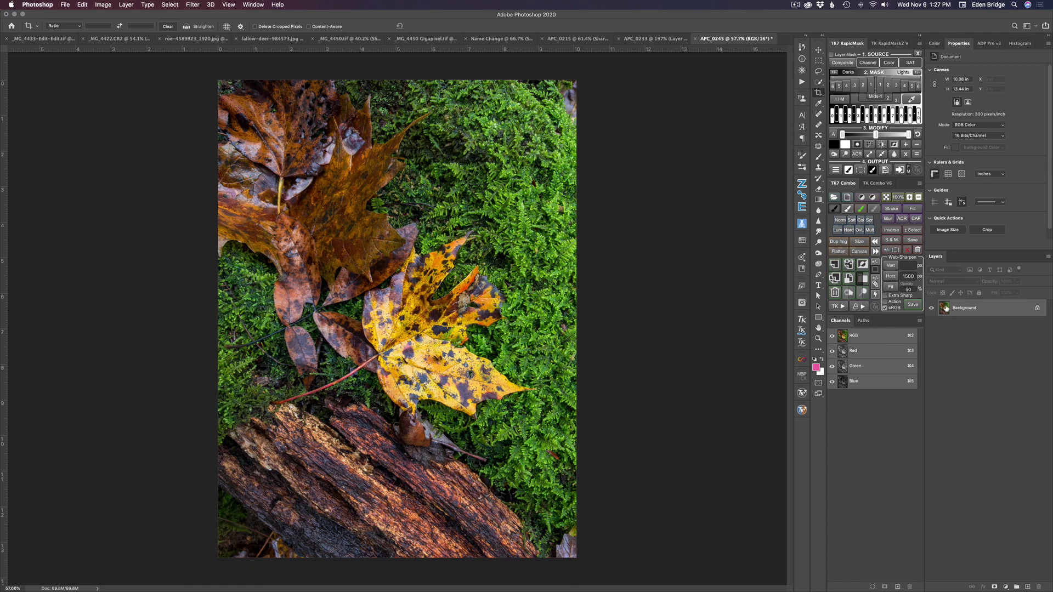
Duplicate the Background layer and open the copy in the Topaz DeNoise AI filter
{"action": "key", "text": "super+j"}
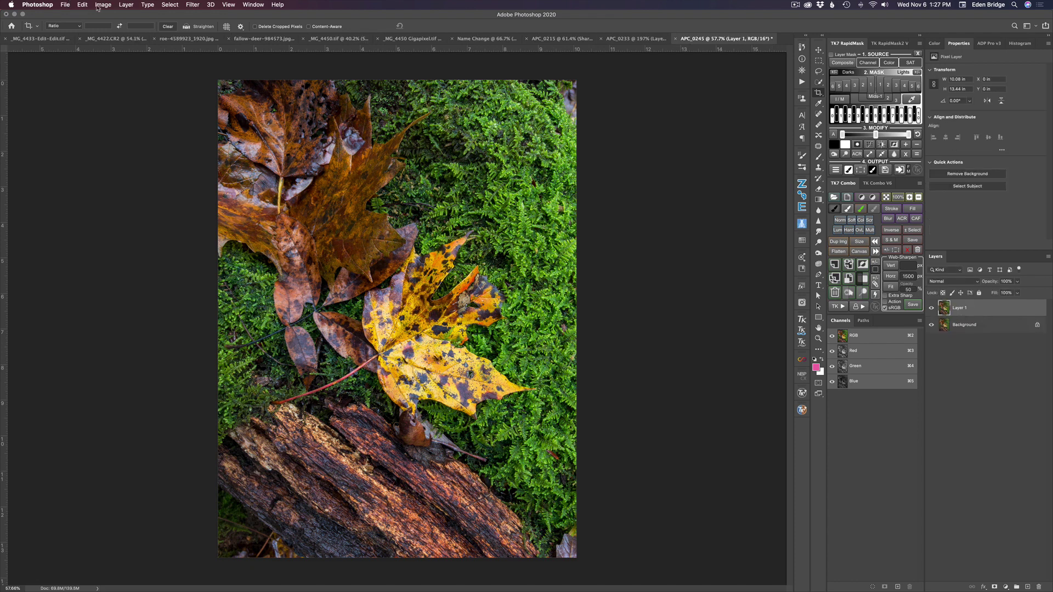
{"action": "left_click", "coordinate": [193, 5]}
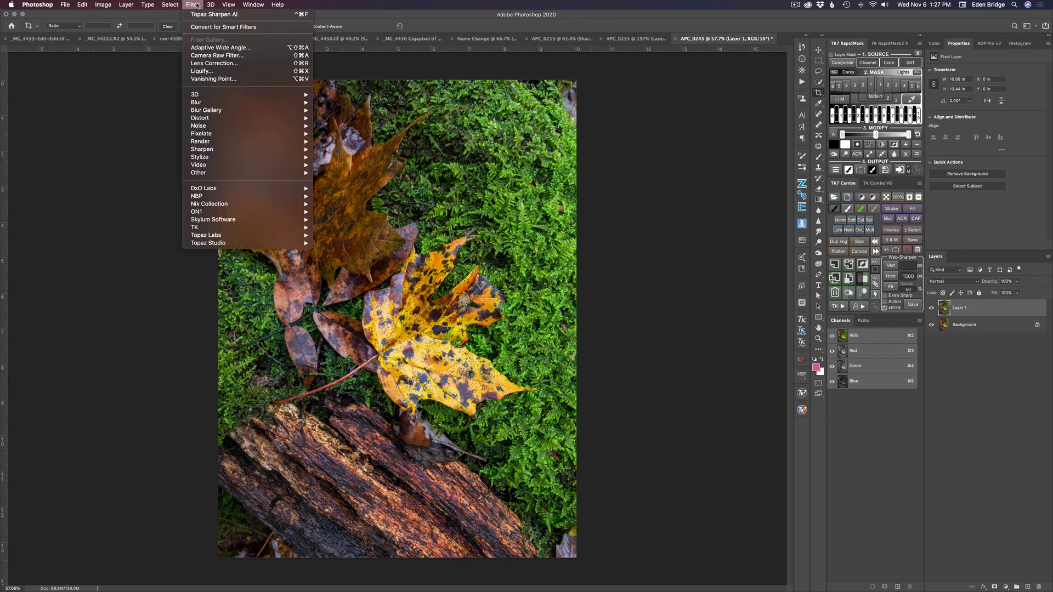
{"action": "mouse_move", "coordinate": [251, 235]}
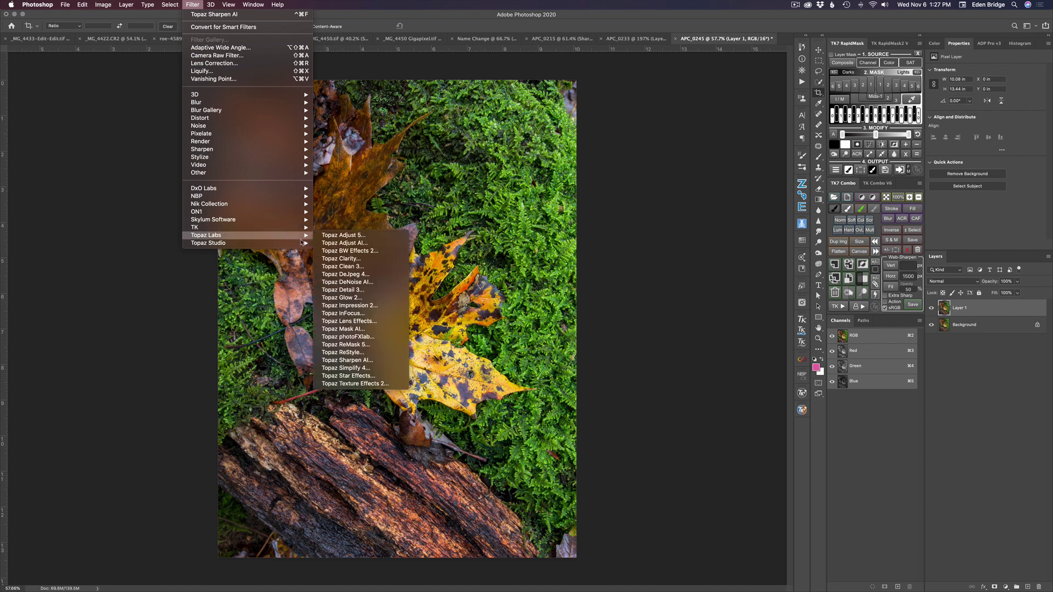
{"action": "left_click", "coordinate": [351, 282]}
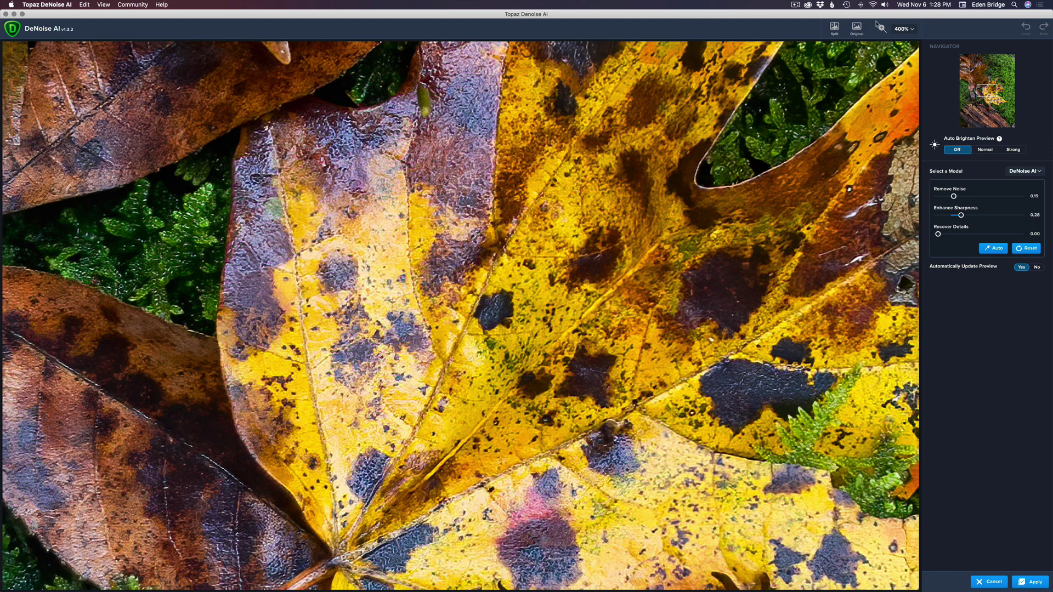
Compare the denoised preview with the original, raise Remove Noise slightly and apply the DeNoise AI result
{"action": "left_click", "coordinate": [860, 30]}
{"action": "left_click", "coordinate": [860, 30]}
{"action": "left_click", "coordinate": [860, 30]}
{"action": "left_click", "coordinate": [860, 30]}
{"action": "left_click", "coordinate": [860, 31]}
{"action": "left_click", "coordinate": [860, 30]}
{"action": "left_click", "coordinate": [860, 30]}
{"action": "left_click", "coordinate": [860, 30]}
{"action": "left_click_drag", "start_coordinate": [953, 196], "coordinate": [965, 197]}
{"action": "left_click", "coordinate": [1035, 580]}
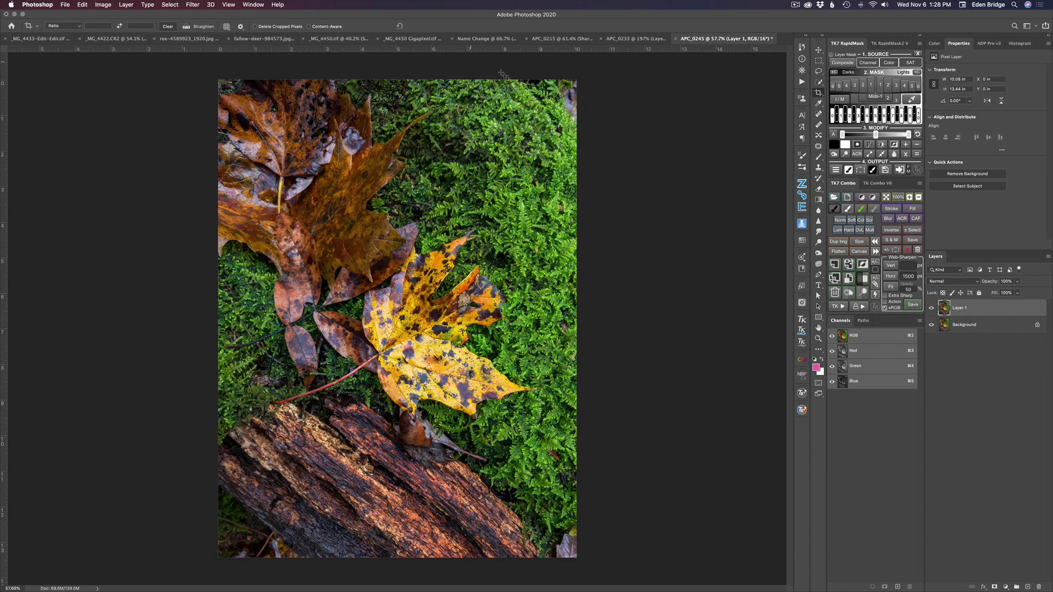
Duplicate the denoised Layer 1 and open the copy in the Topaz Sharpen AI filter
{"action": "key", "text": "super"}
{"action": "key", "text": "super+j"}
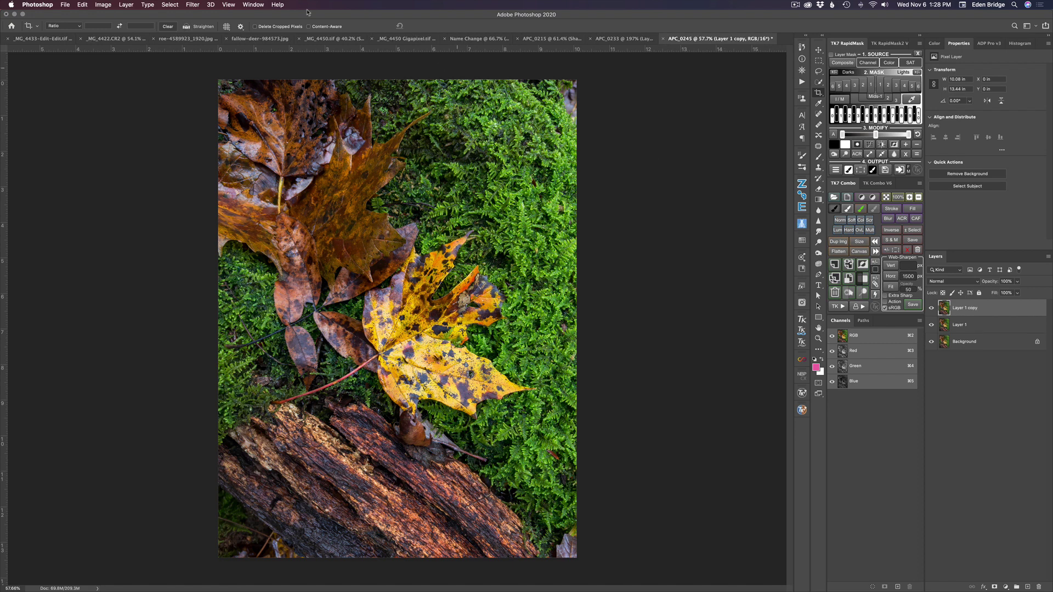
{"action": "left_click", "coordinate": [193, 4]}
{"action": "mouse_move", "coordinate": [256, 236]}
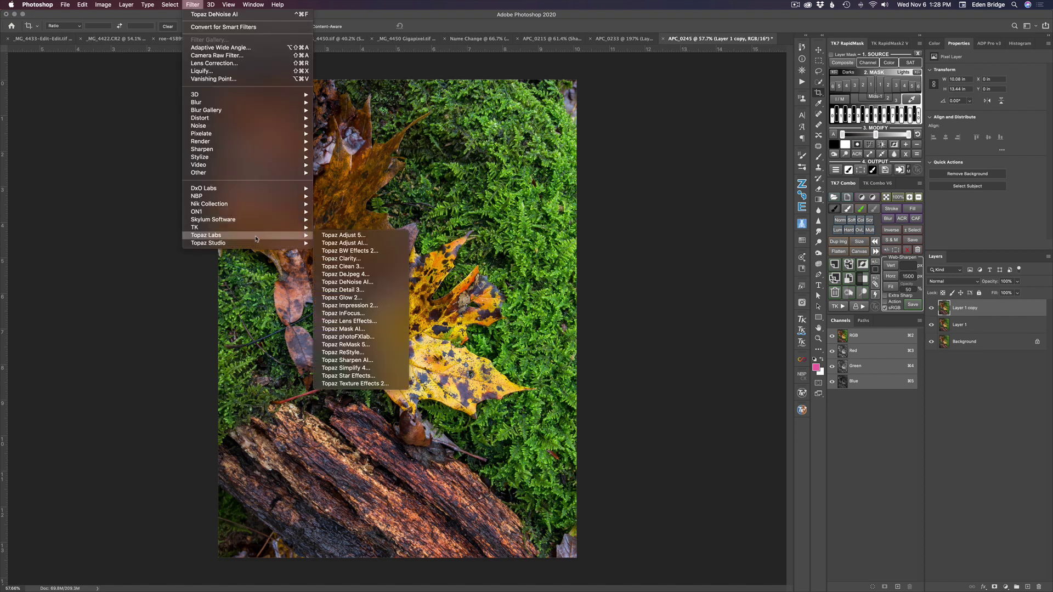
{"action": "left_click", "coordinate": [369, 362]}
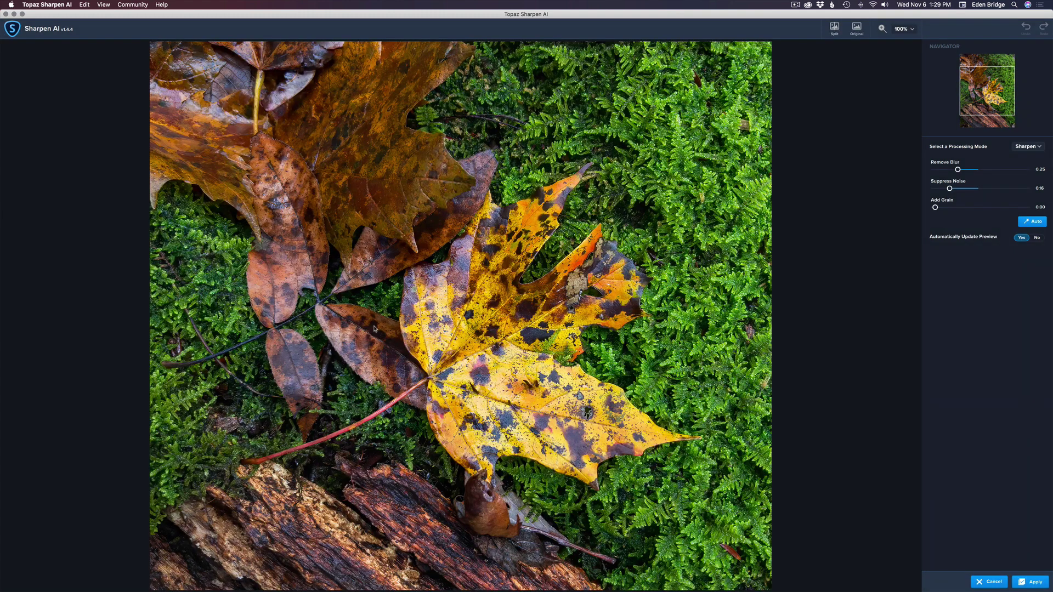
Inspect the leaf preview at 200% and choose Sharpen as the processing mode
{"action": "left_click", "coordinate": [913, 30]}
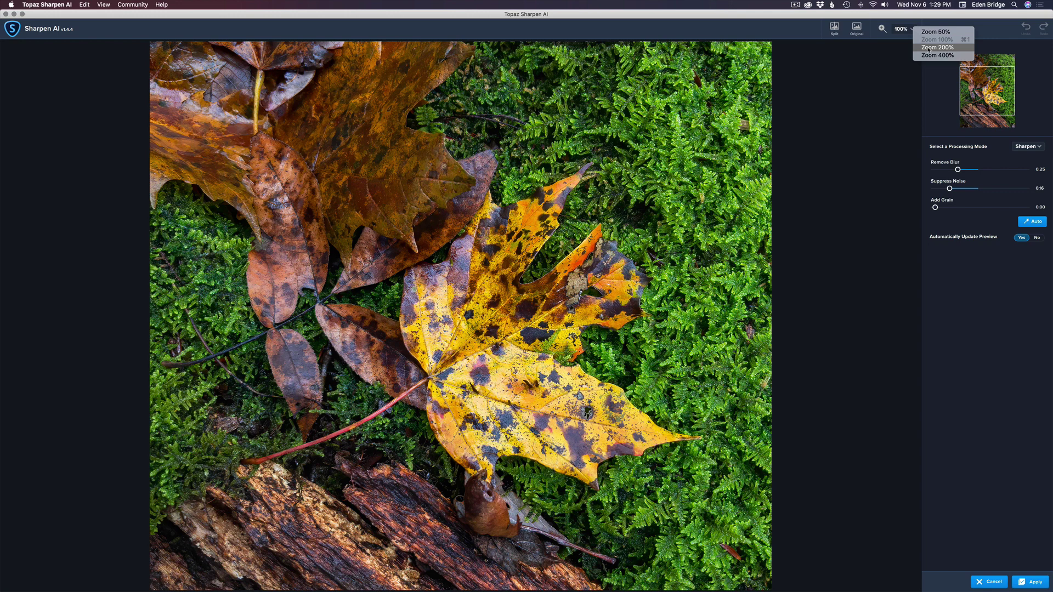
{"action": "left_click", "coordinate": [928, 48]}
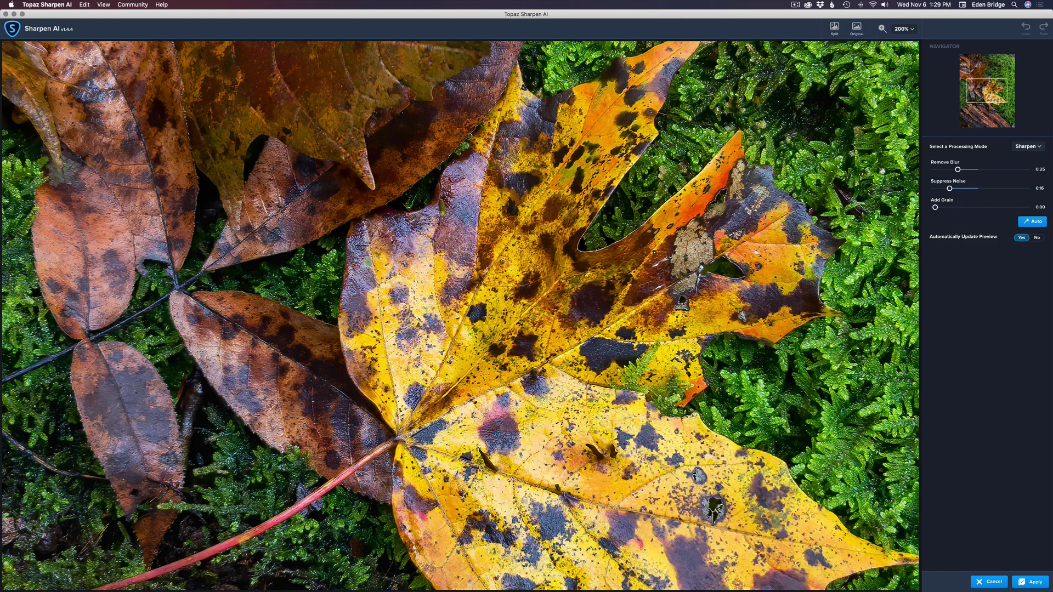
{"action": "left_click", "coordinate": [1039, 148]}
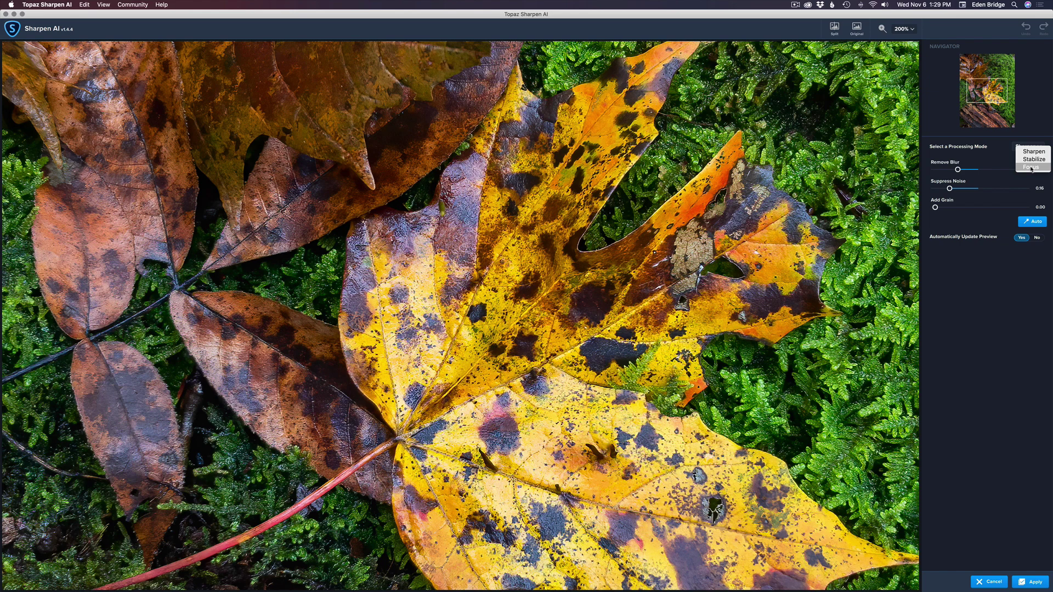
{"action": "left_click", "coordinate": [1034, 151]}
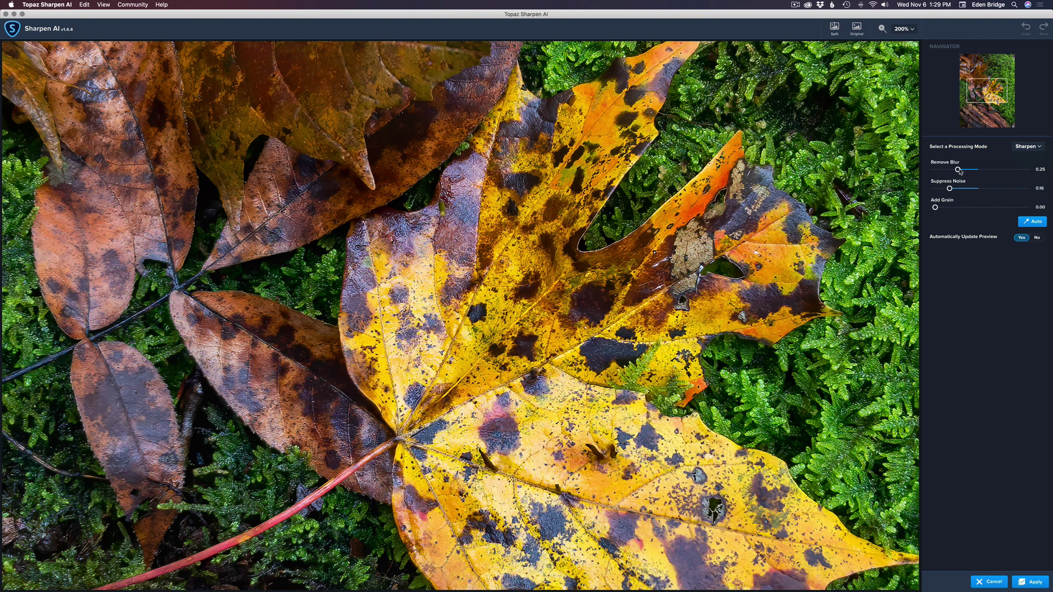
Raise Remove Blur slightly, compare the sharpened preview with the original and apply the Sharpen AI result
{"action": "left_click_drag", "start_coordinate": [958, 169], "coordinate": [968, 170]}
{"action": "left_click", "coordinate": [858, 32]}
{"action": "left_click", "coordinate": [858, 31]}
{"action": "left_click", "coordinate": [858, 32]}
{"action": "left_click", "coordinate": [859, 32]}
{"action": "left_click", "coordinate": [858, 32]}
{"action": "left_click", "coordinate": [858, 31]}
{"action": "left_click", "coordinate": [1038, 584]}
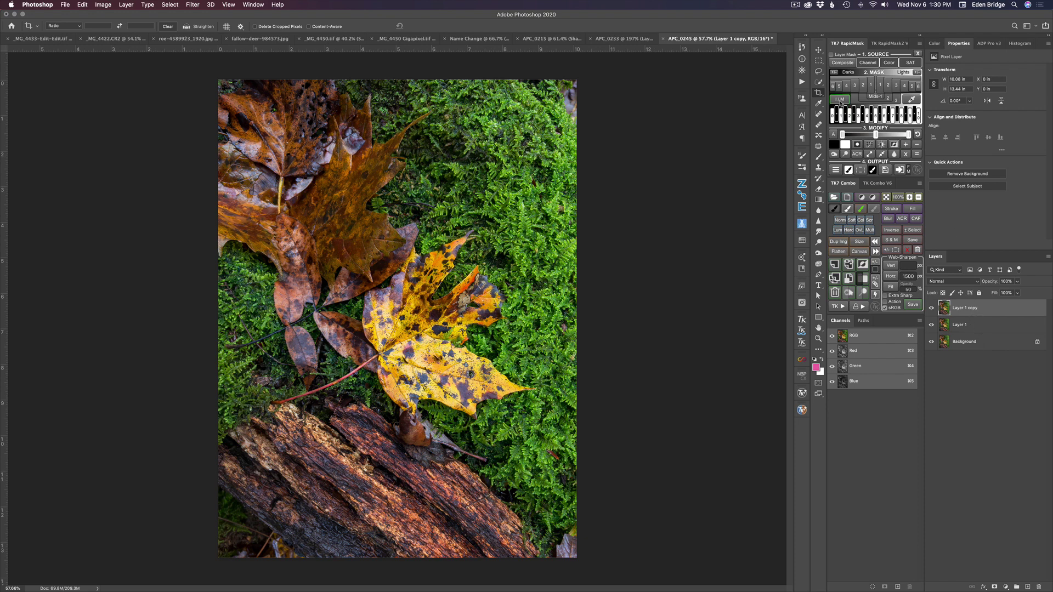
Start a crop with the 4:5 (8:10) ratio and swap it to a landscape 5:4 frame
{"action": "left_click", "coordinate": [819, 93]}
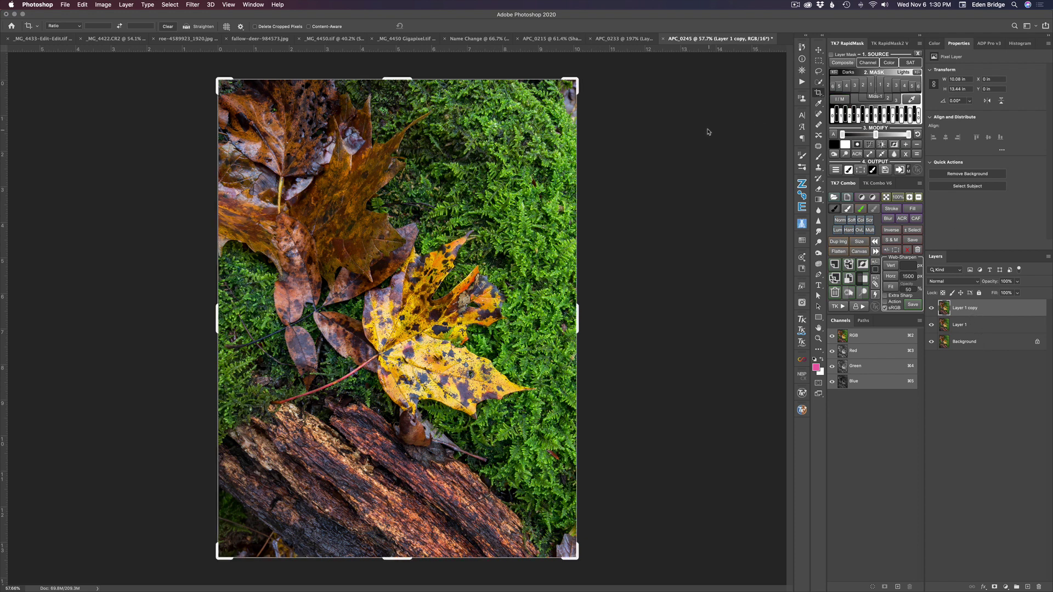
{"action": "left_click", "coordinate": [79, 28]}
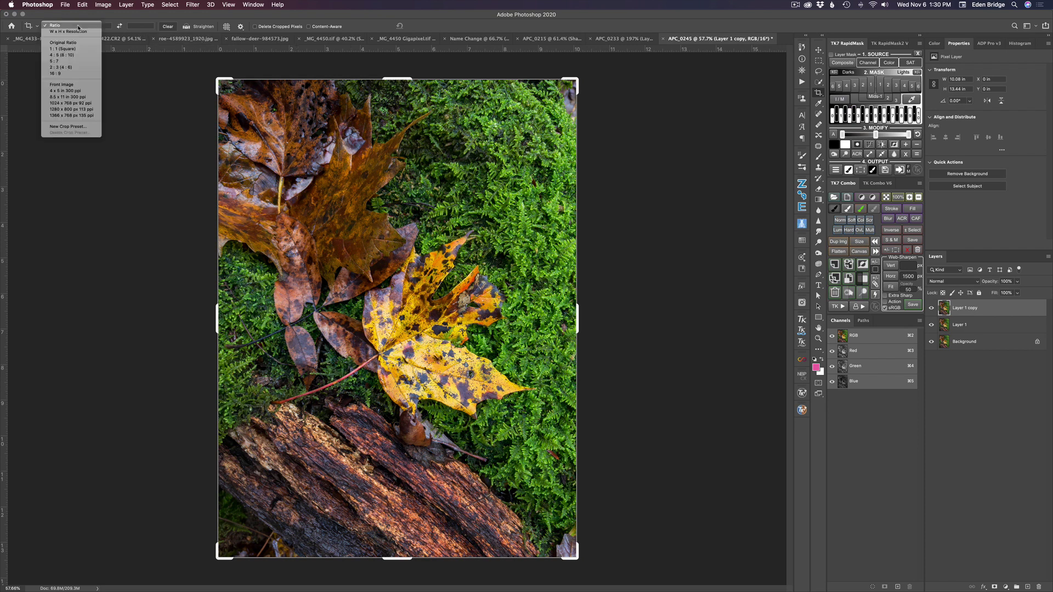
{"action": "left_click", "coordinate": [73, 56]}
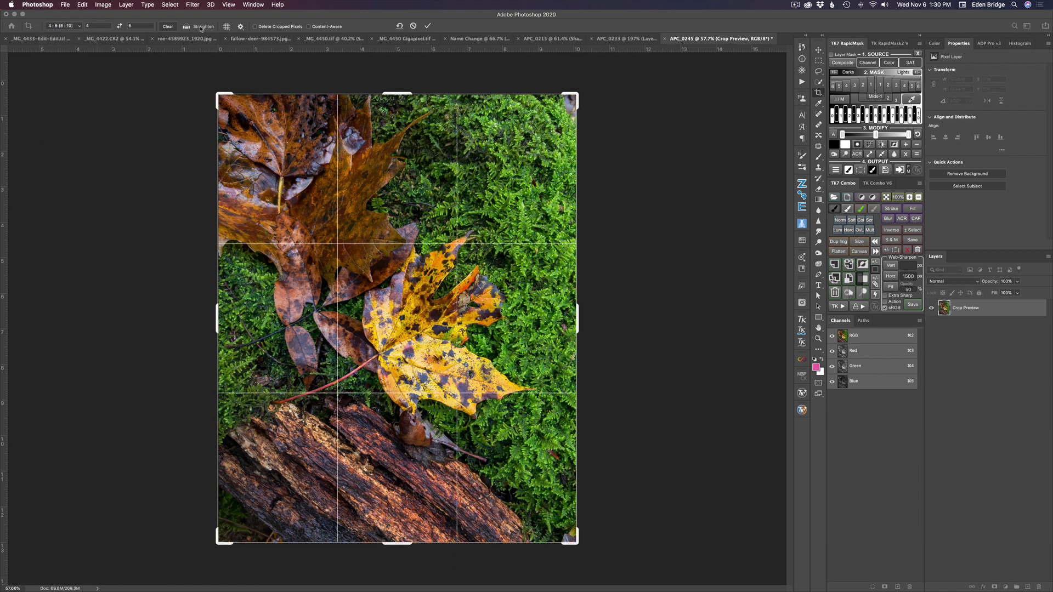
{"action": "left_click", "coordinate": [119, 27]}
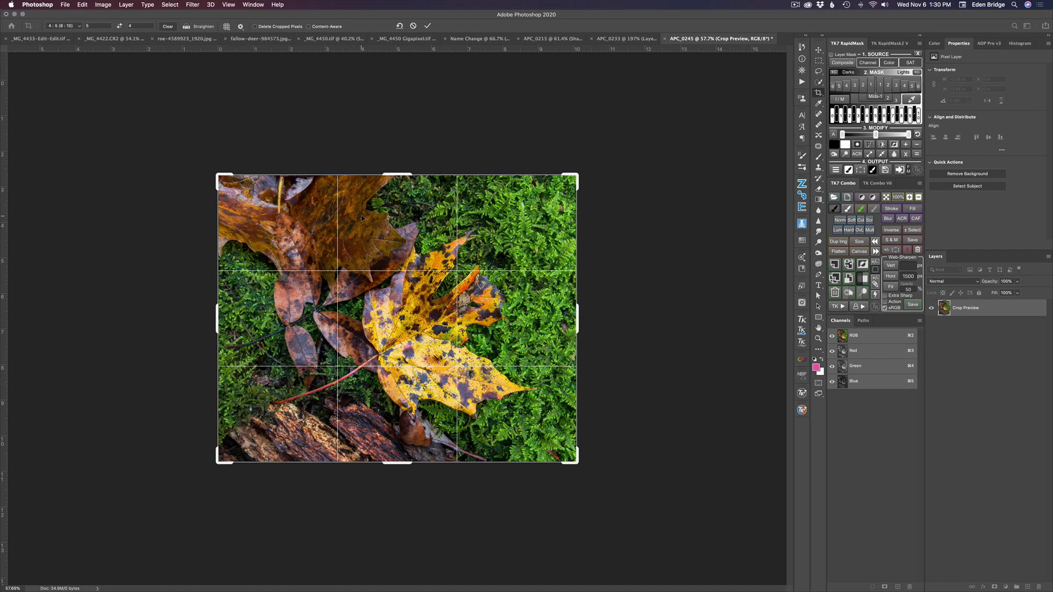
Resize the landscape crop frame and reposition it inside the photo around the yellow maple leaf
{"action": "left_click_drag", "start_coordinate": [403, 174], "coordinate": [397, 84]}
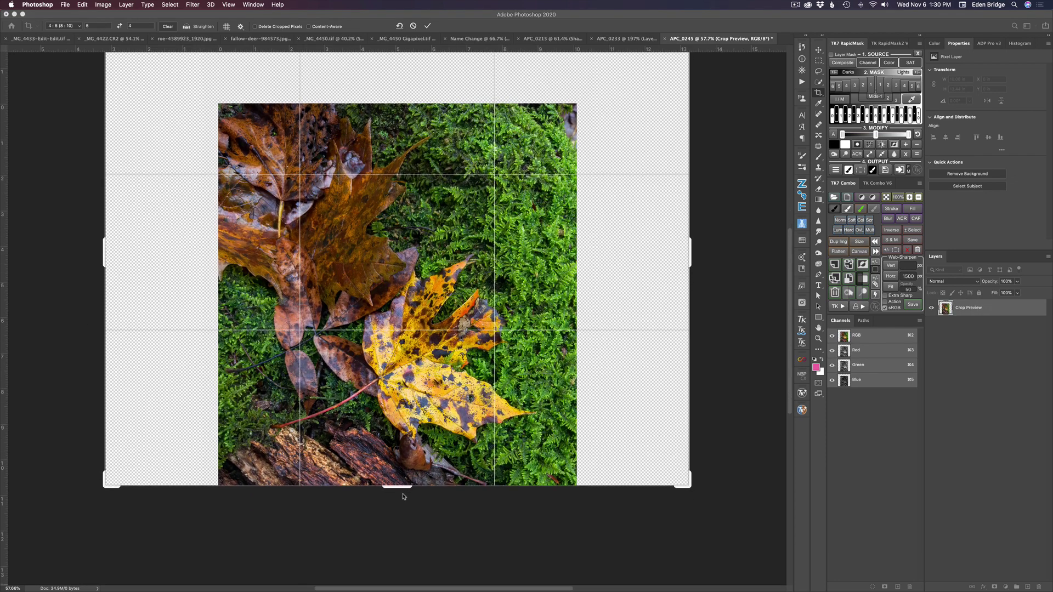
{"action": "left_click_drag", "start_coordinate": [404, 486], "coordinate": [406, 535]}
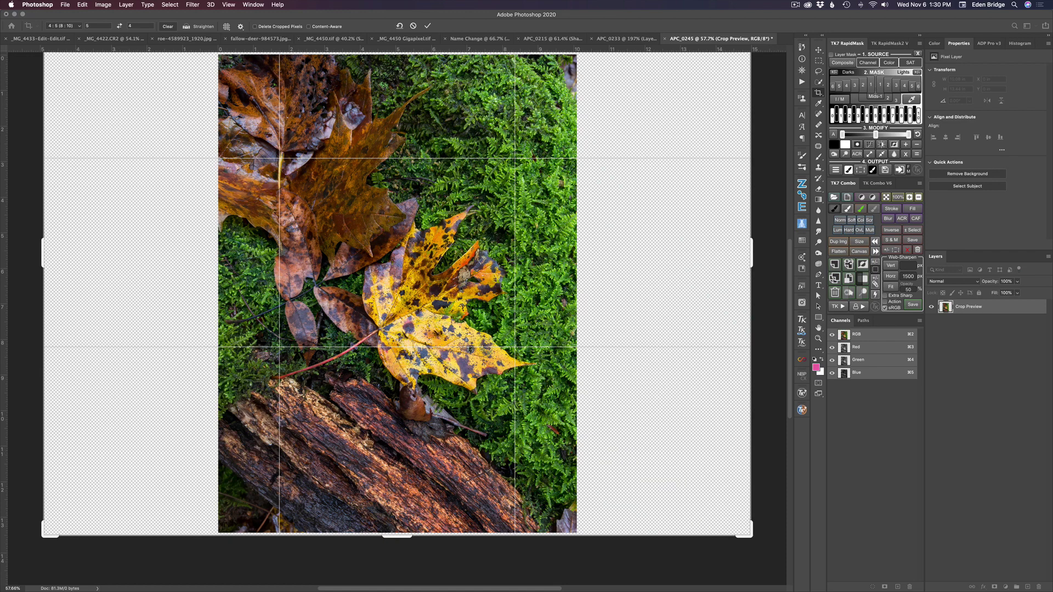
{"action": "left_click_drag", "start_coordinate": [395, 536], "coordinate": [406, 362]}
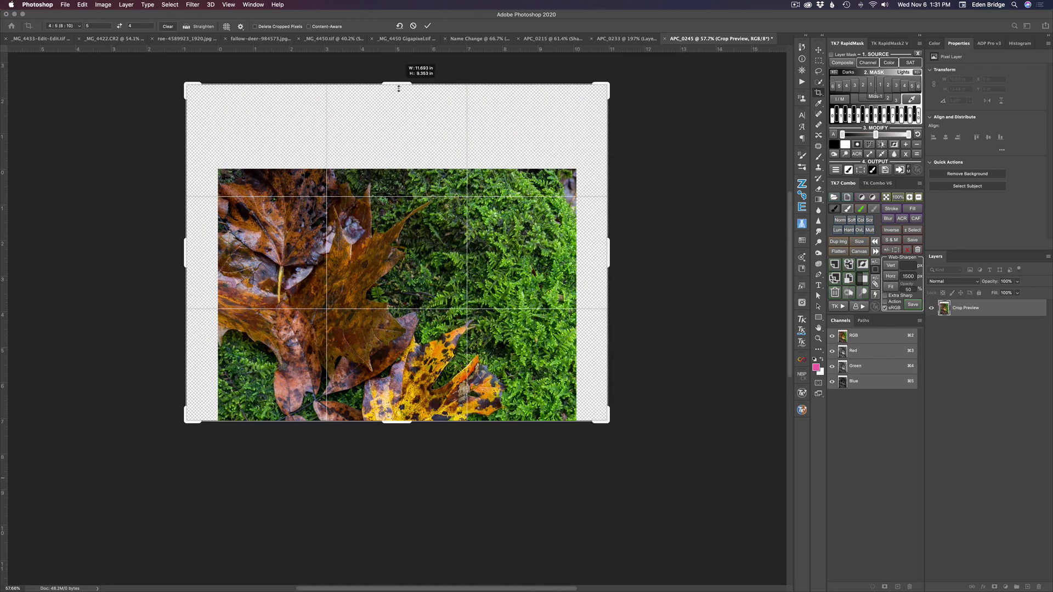
{"action": "left_click_drag", "start_coordinate": [399, 84], "coordinate": [399, 170]}
{"action": "mouse_move", "coordinate": [408, 129]}
{"action": "left_mouse_down"}
{"action": "mouse_move", "coordinate": [405, 177]}
{"action": "mouse_move", "coordinate": [399, 145]}
{"action": "left_mouse_up"}
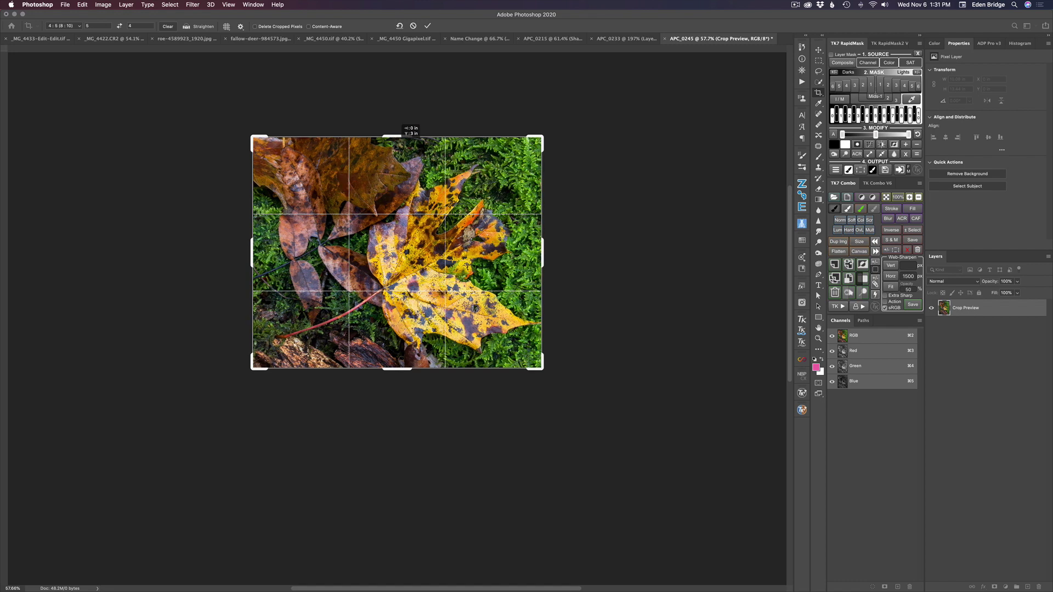
{"action": "left_click_drag", "start_coordinate": [399, 196], "coordinate": [397, 204]}
{"action": "left_click_drag", "start_coordinate": [413, 277], "coordinate": [399, 277]}
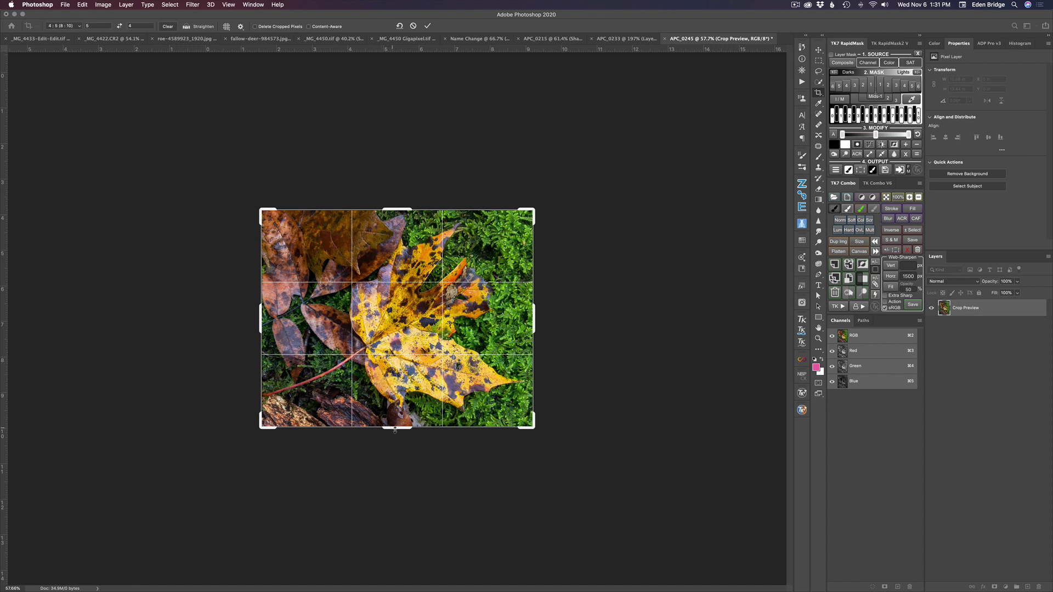
Refine the crop's size and shift the image so more moss shows beside the yellow leaf's tip
{"action": "left_click_drag", "start_coordinate": [395, 428], "coordinate": [353, 404]}
{"action": "key", "text": "super+r"}
{"action": "key", "text": "super+r"}
{"action": "key", "text": "super+r"}
{"action": "left_click_drag", "start_coordinate": [394, 438], "coordinate": [397, 434]}
{"action": "left_click_drag", "start_coordinate": [410, 366], "coordinate": [415, 366]}
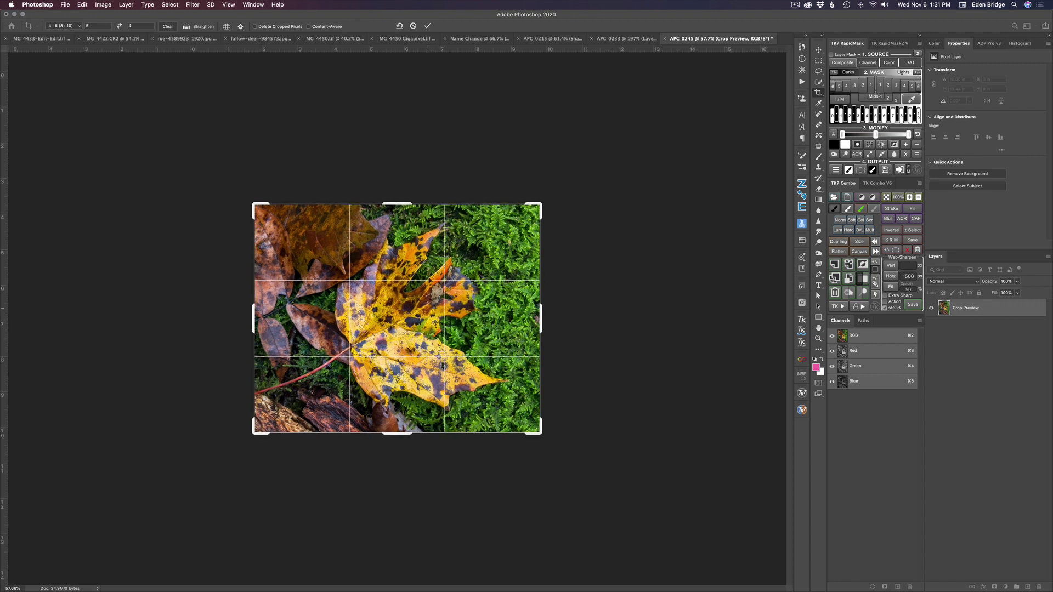
Tighten the crop frame to about 7.9 × 6.3 in and commit it with Delete Cropped Pixels enabled
{"action": "left_click_drag", "start_coordinate": [402, 204], "coordinate": [402, 206]}
{"action": "left_click_drag", "start_coordinate": [401, 306], "coordinate": [404, 305]}
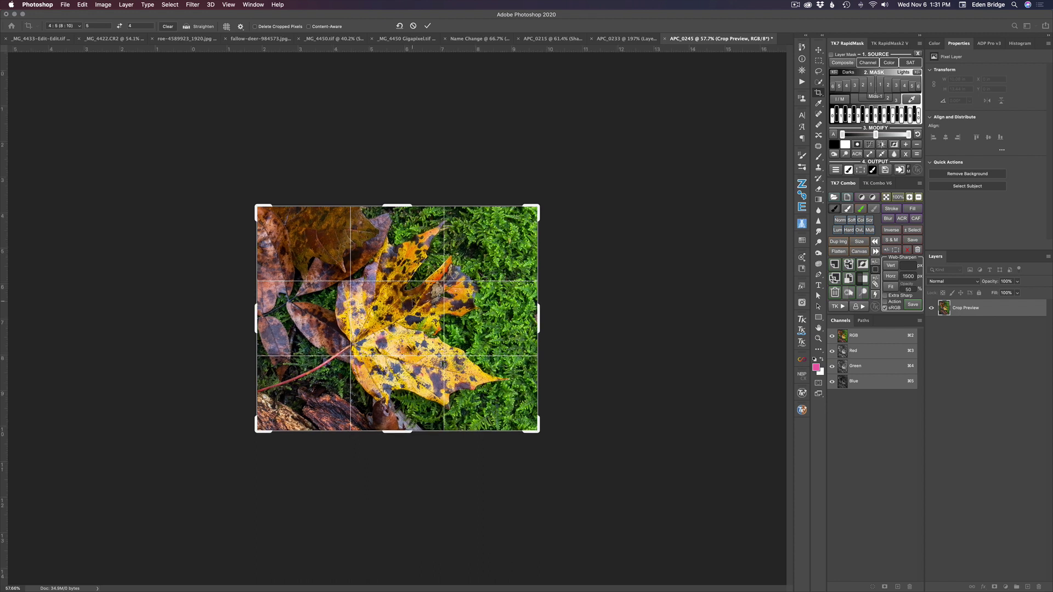
{"action": "left_click", "coordinate": [255, 26]}
{"action": "left_click", "coordinate": [428, 27]}
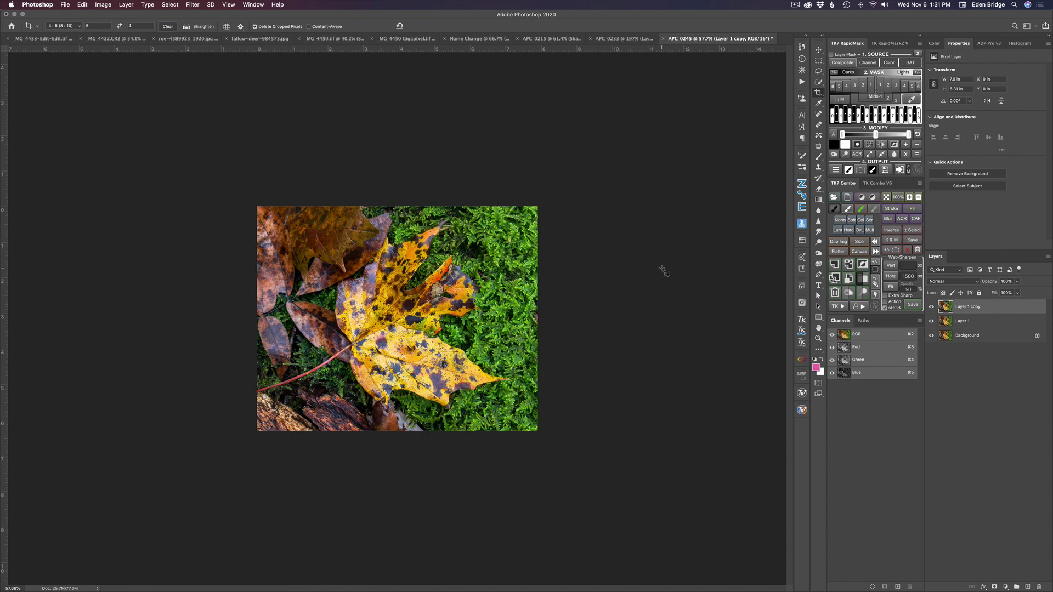
Compare the original APC_0245 history snapshot with the Crop state, ending on the cropped version
{"action": "scroll", "coordinate": [664, 270], "scroll_direction": "up", "scroll_amount": 5}
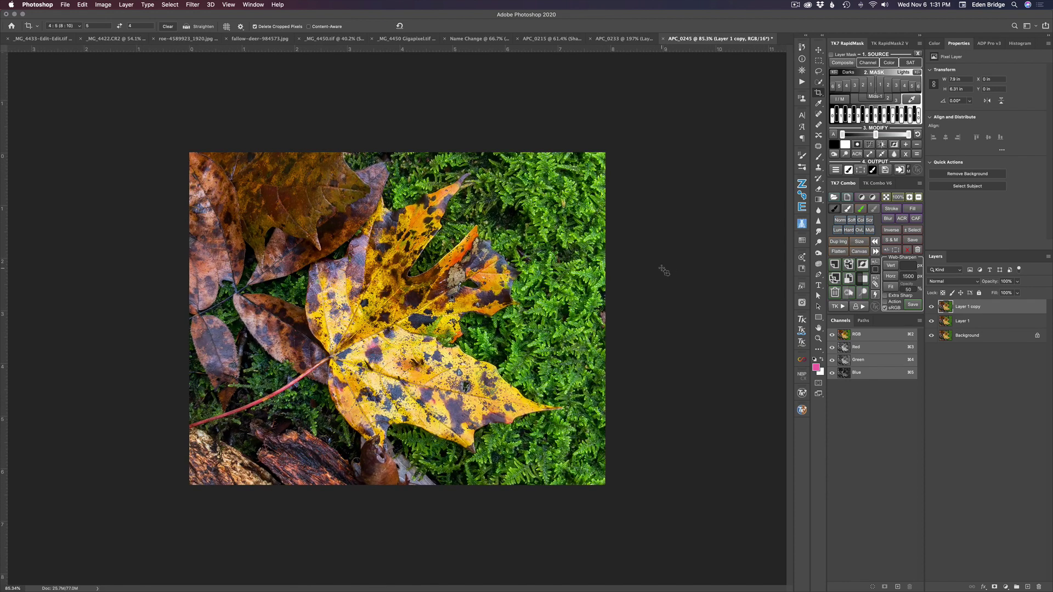
{"action": "scroll", "coordinate": [664, 271], "scroll_direction": "down", "scroll_amount": 2}
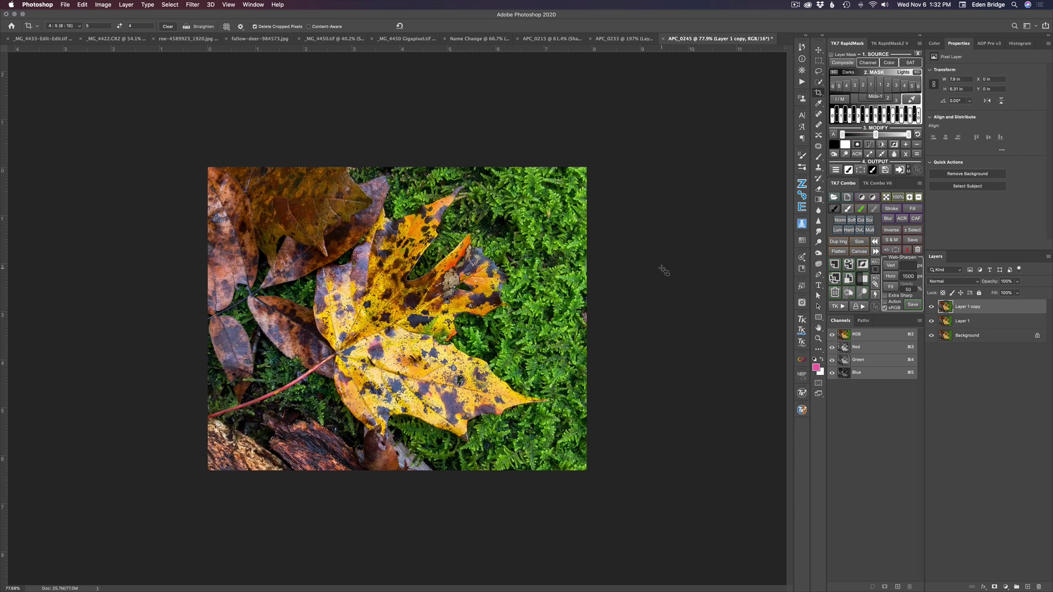
{"action": "scroll", "coordinate": [662, 271], "scroll_direction": "down", "scroll_amount": 1}
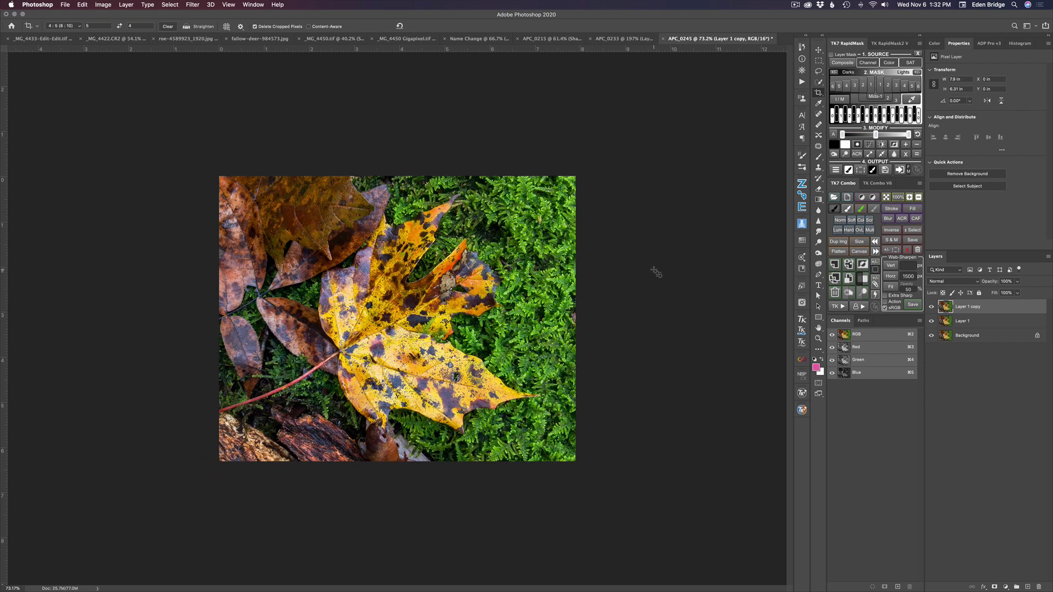
{"action": "left_click", "coordinate": [802, 48]}
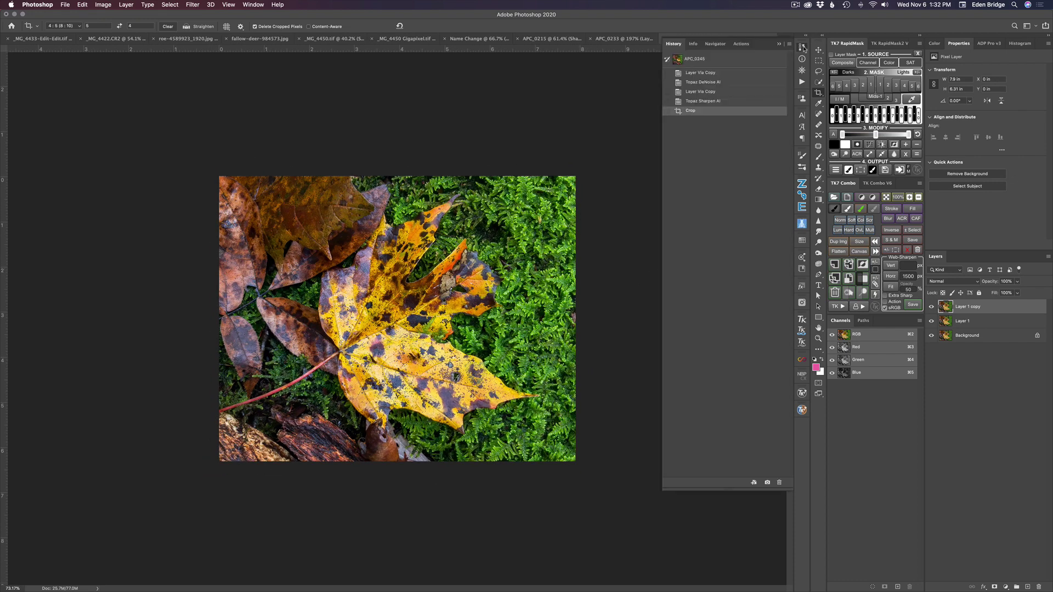
{"action": "left_click", "coordinate": [708, 60]}
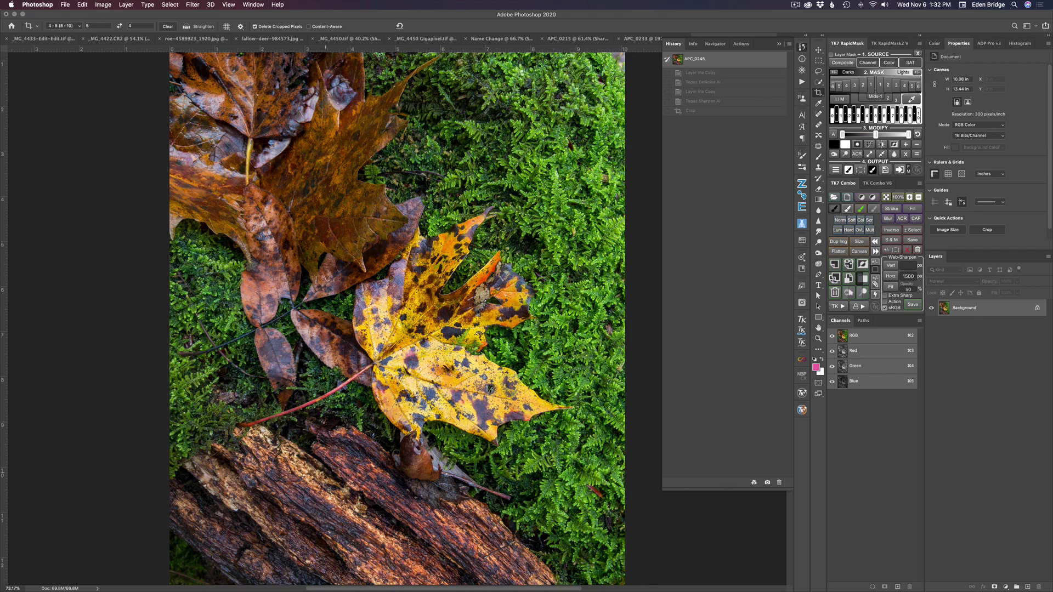
{"action": "scroll", "coordinate": [327, 477], "scroll_direction": "down", "scroll_amount": 2}
{"action": "scroll", "coordinate": [327, 476], "scroll_direction": "down", "scroll_amount": 2}
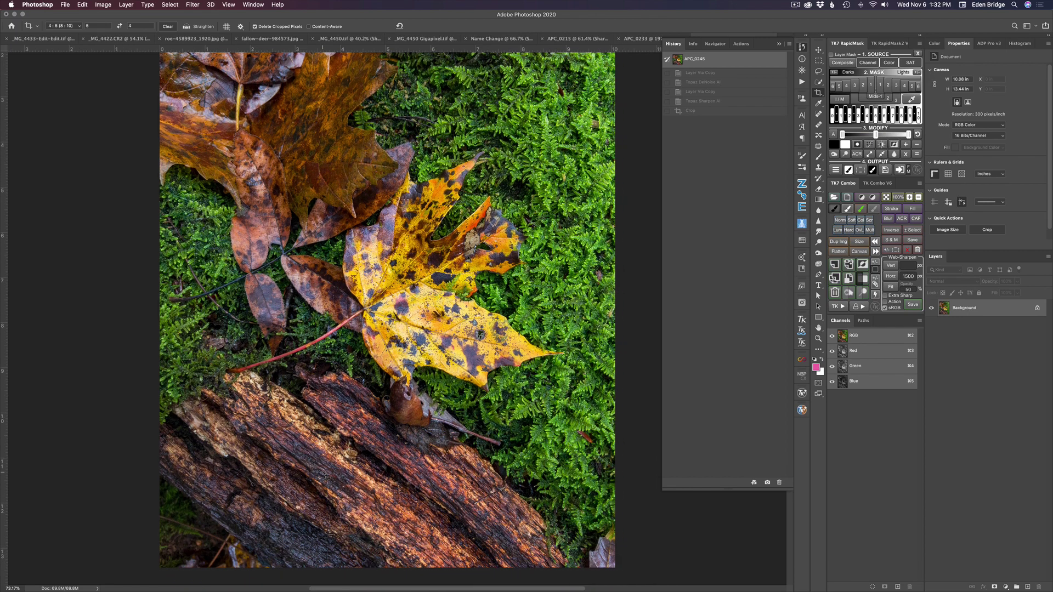
{"action": "scroll", "coordinate": [328, 476], "scroll_direction": "up", "scroll_amount": 2}
{"action": "left_click", "coordinate": [683, 113]}
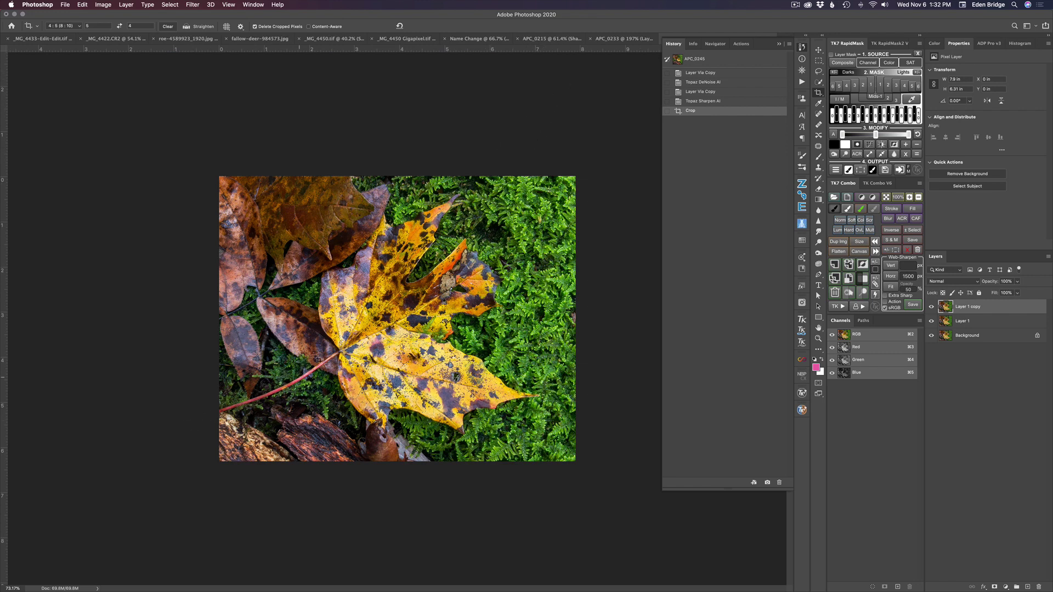
{"action": "left_click", "coordinate": [803, 47]}
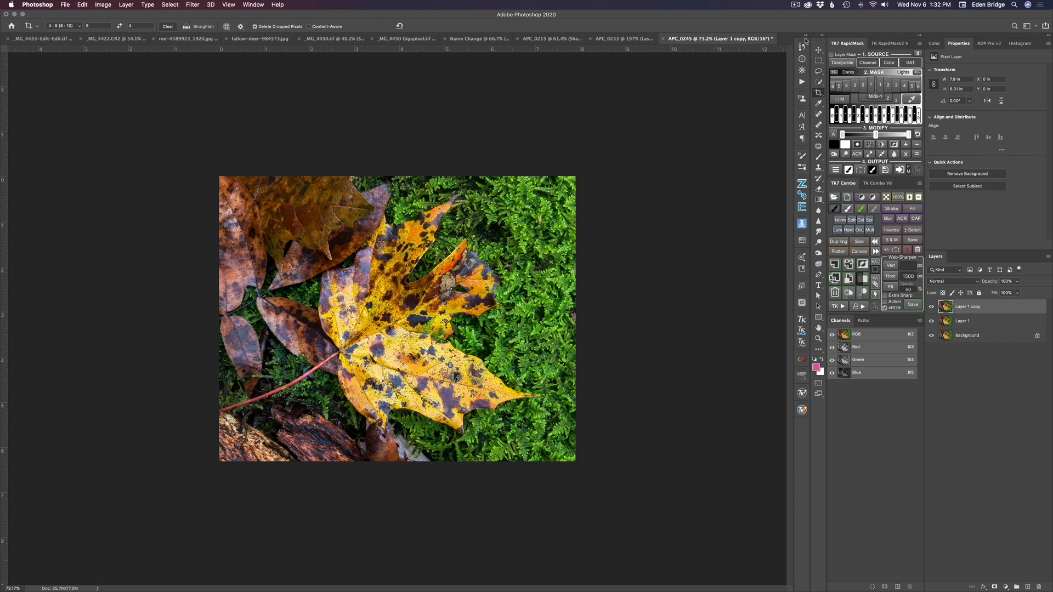
Save a flattened copy to the computer's Desktop as APC_0245.tif, without layers and with no image compression
{"action": "scroll", "coordinate": [502, 260], "scroll_direction": "up", "scroll_amount": 2}
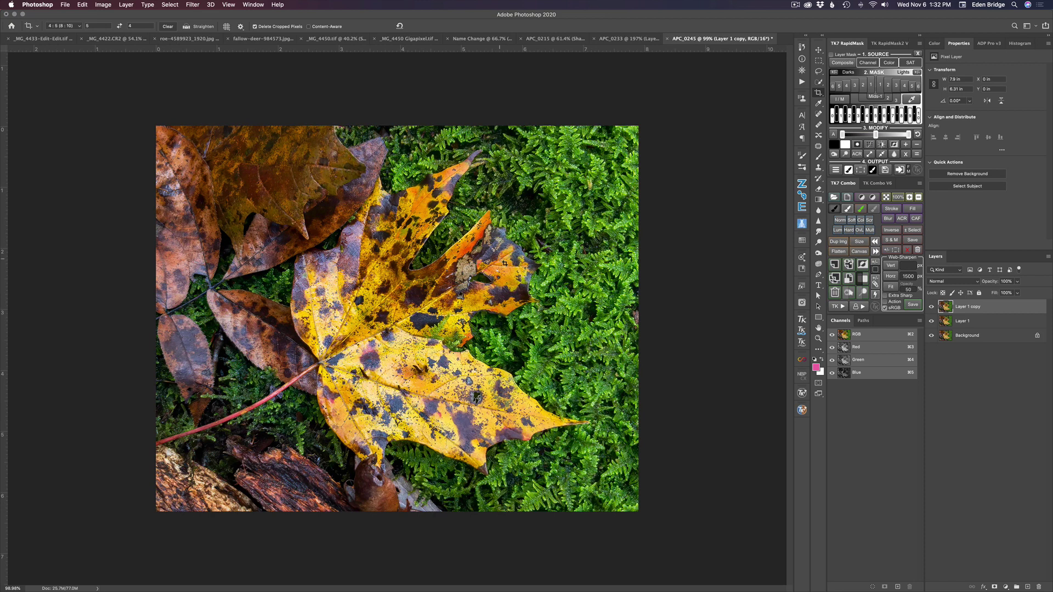
{"action": "left_click", "coordinate": [66, 5]}
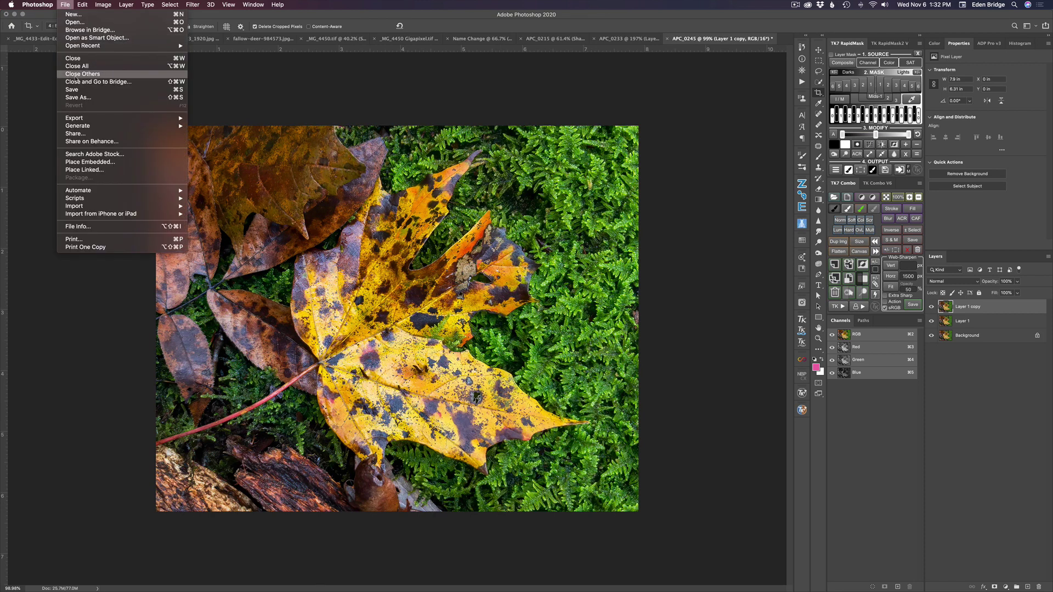
{"action": "left_click", "coordinate": [89, 98]}
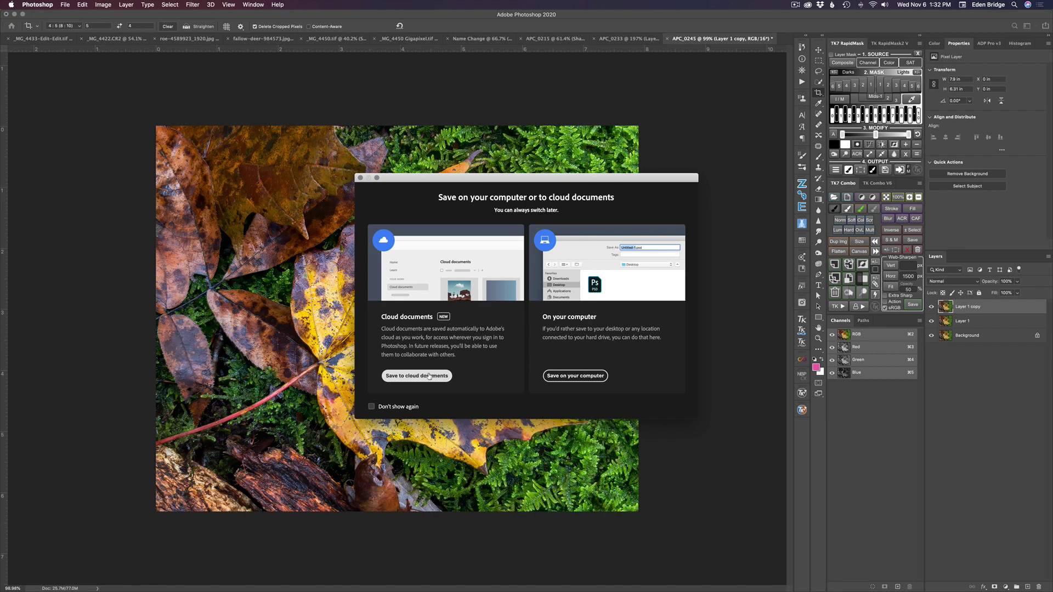
{"action": "left_click", "coordinate": [577, 376]}
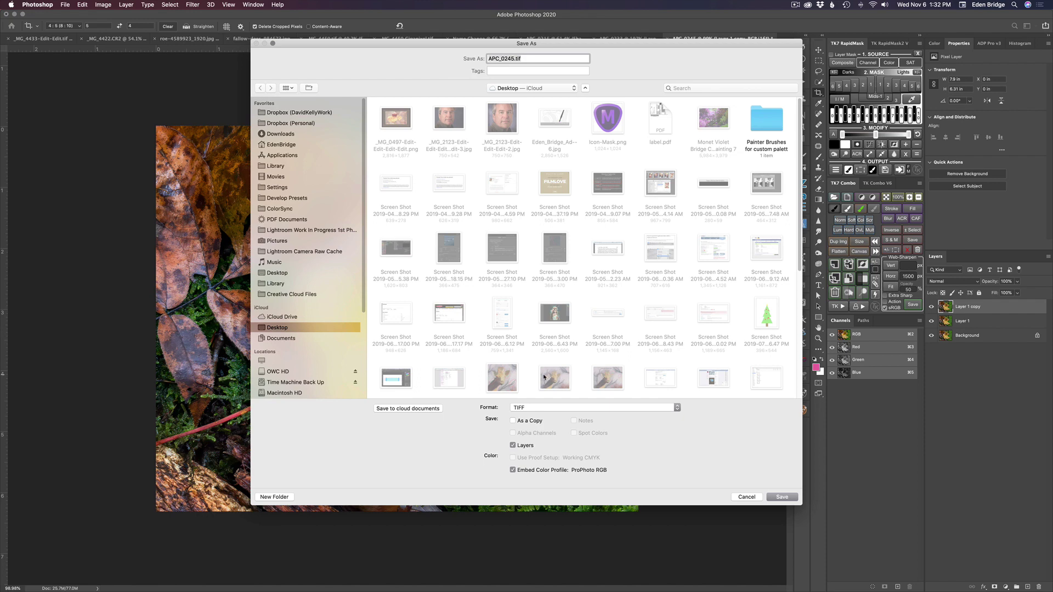
{"action": "left_click", "coordinate": [513, 445]}
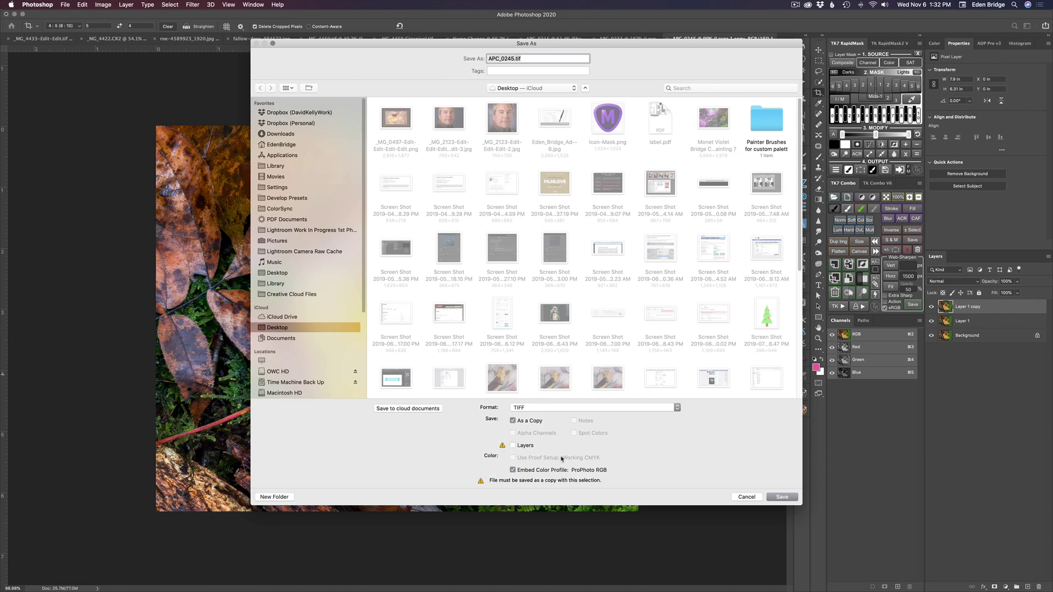
{"action": "left_click", "coordinate": [783, 498]}
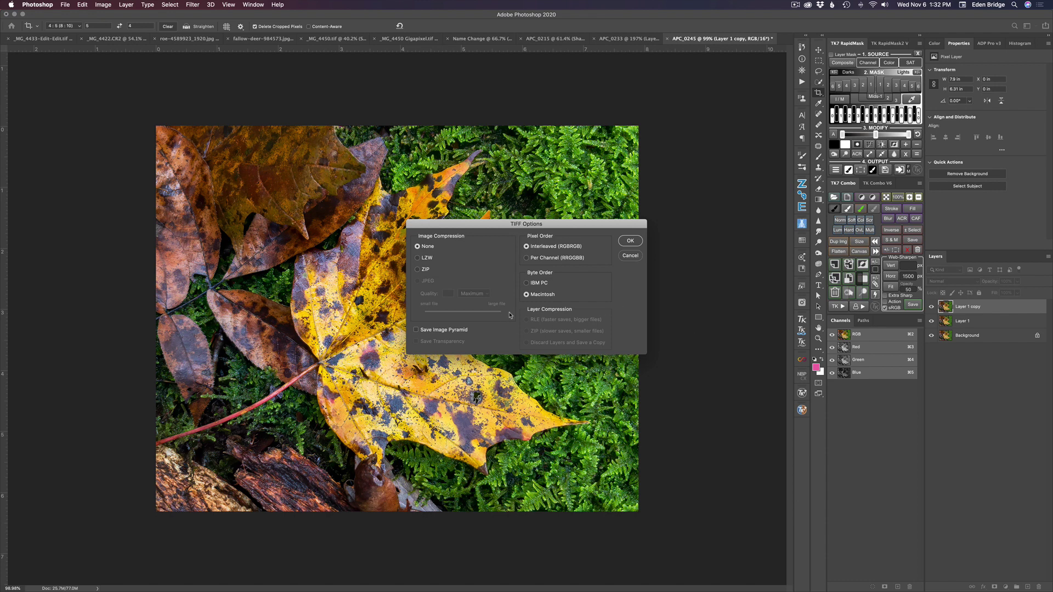
{"action": "left_click", "coordinate": [630, 241]}
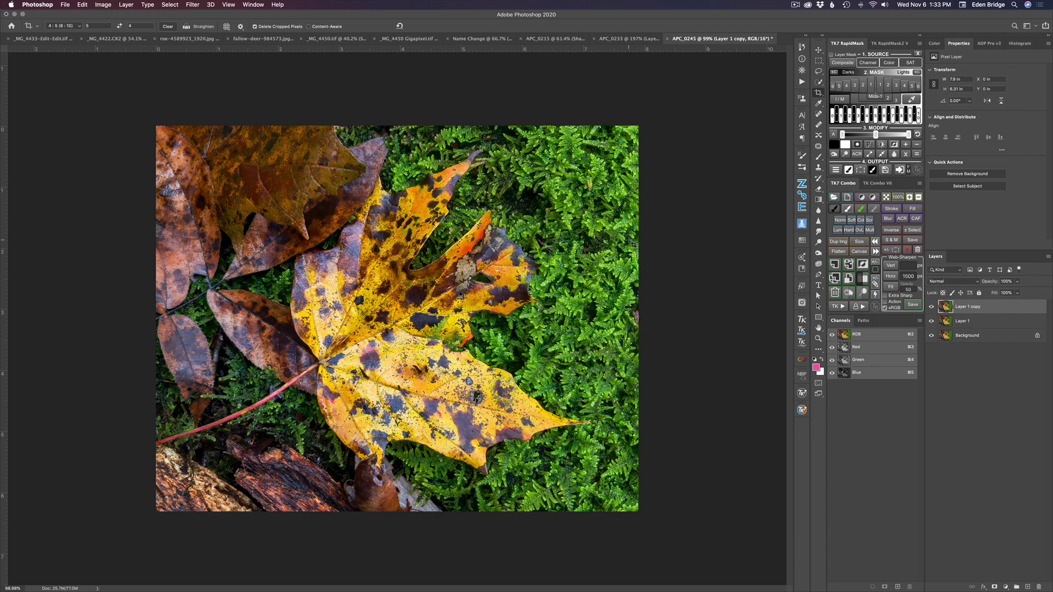
Switch to Topaz Gigapixel AI and open APC_0245.tif from the Desktop
{"action": "key", "text": "ctrl+Right"}
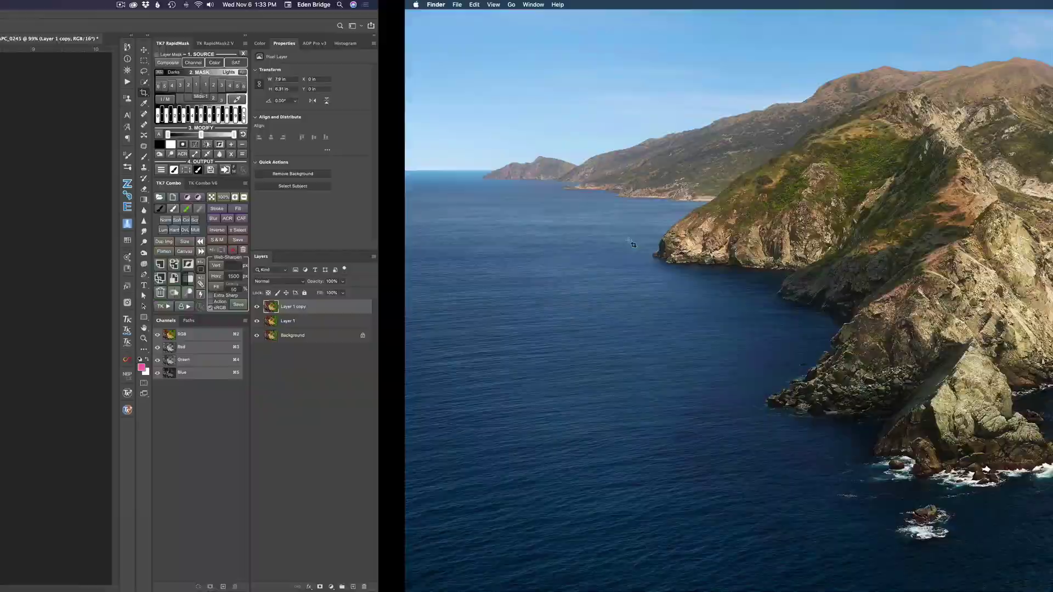
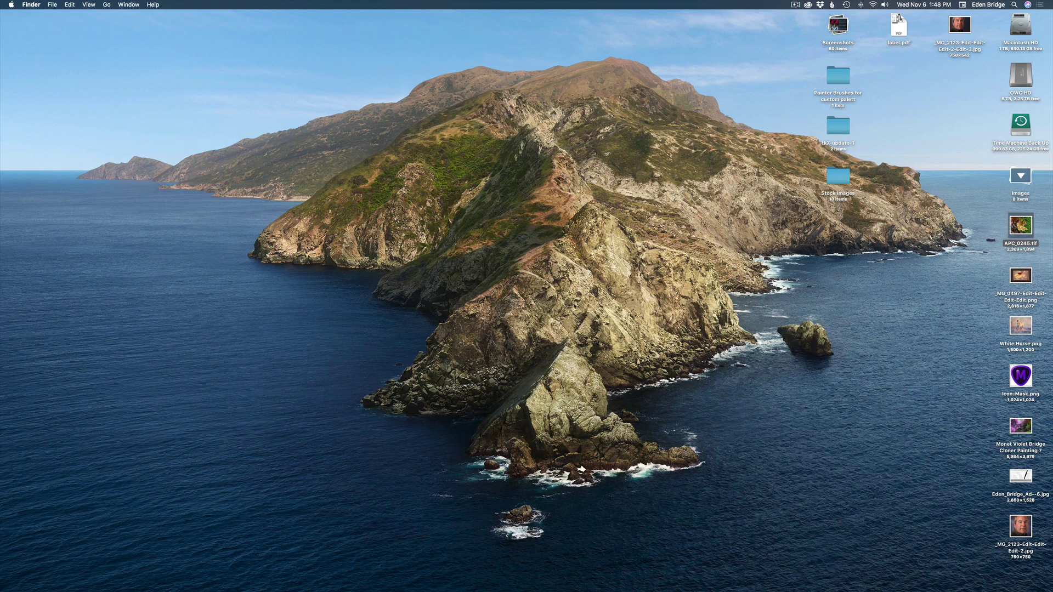
{"action": "left_click", "coordinate": [560, 578]}
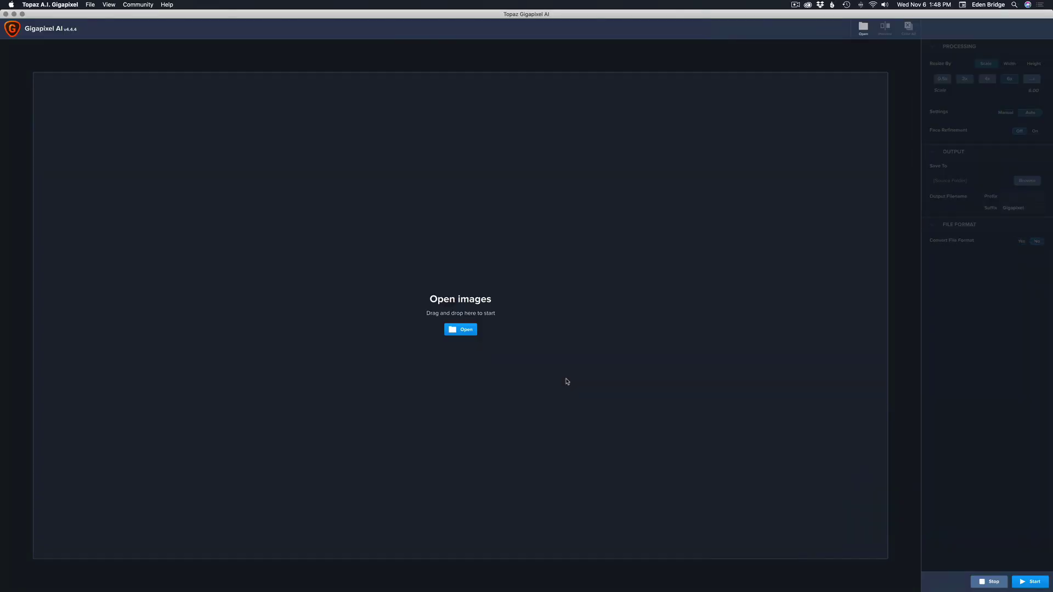
{"action": "left_click", "coordinate": [464, 331]}
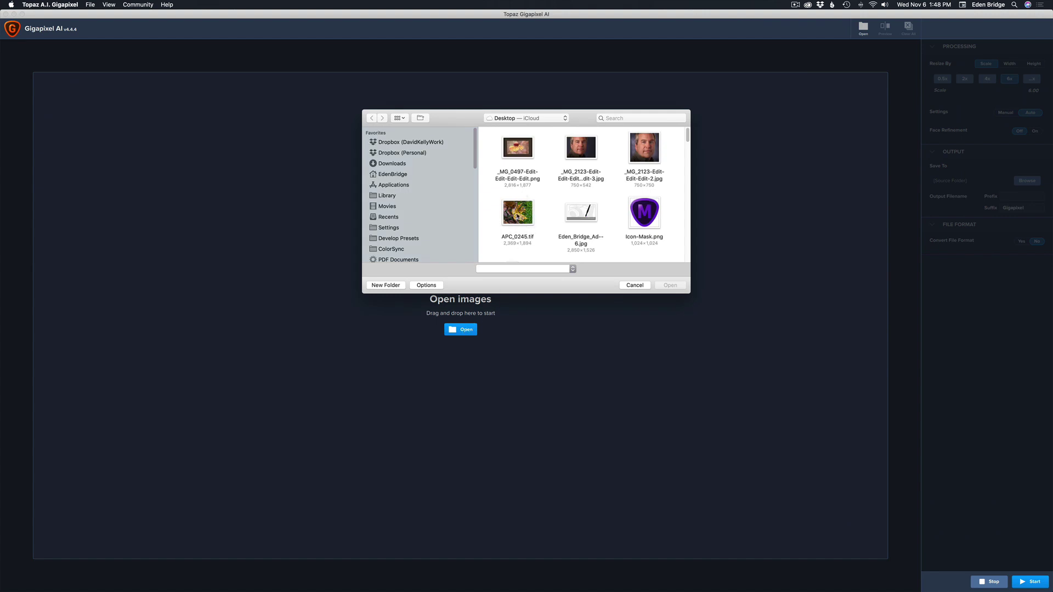
{"action": "left_click", "coordinate": [518, 212]}
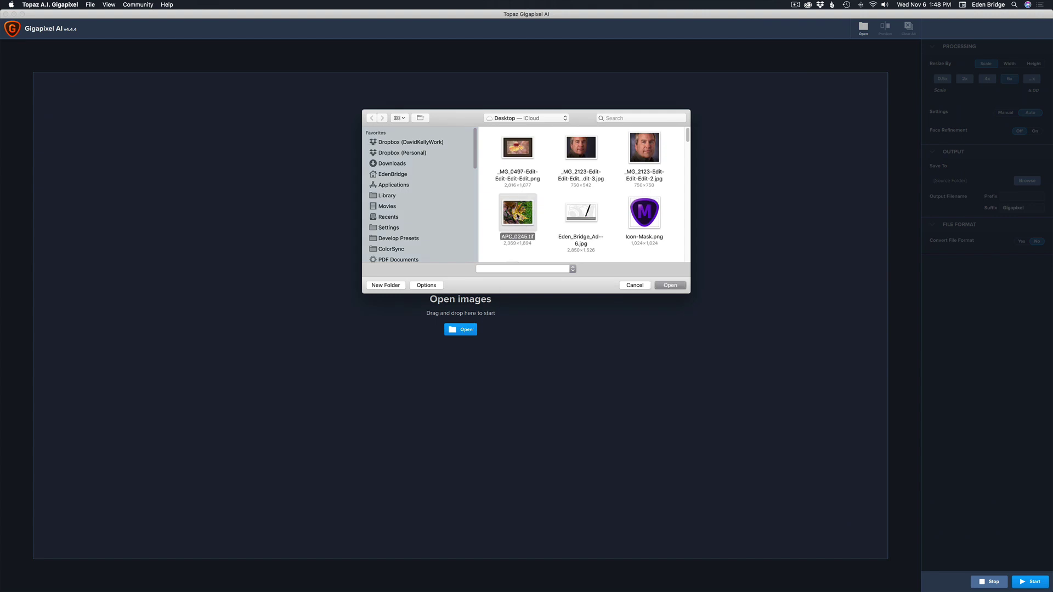
{"action": "left_click", "coordinate": [670, 286]}
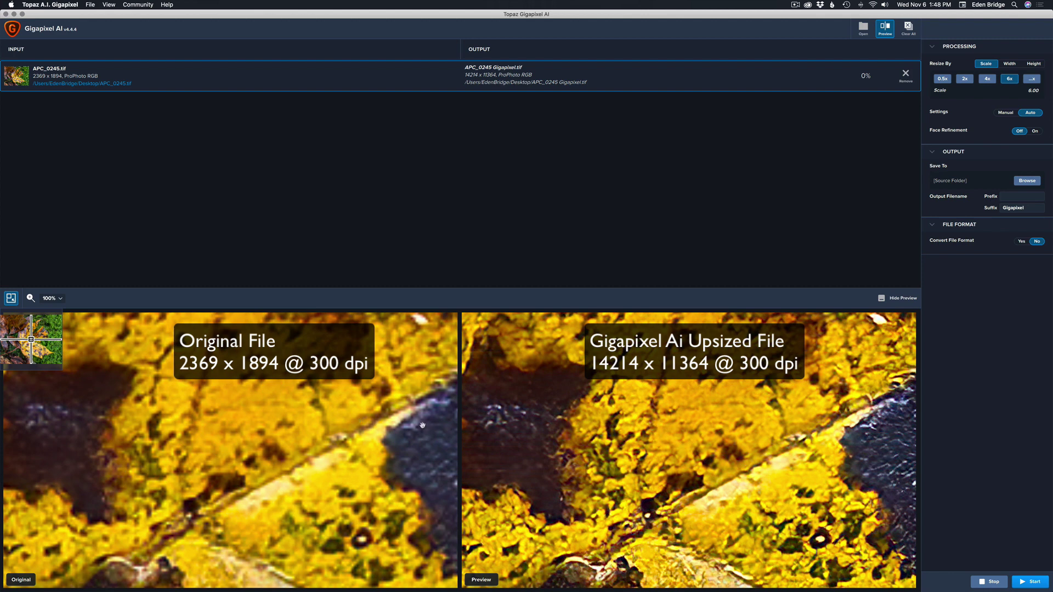
Compare the original and upscaled previews of the yellow leaf's veins at 100% zoom
{"action": "left_click", "coordinate": [60, 299]}
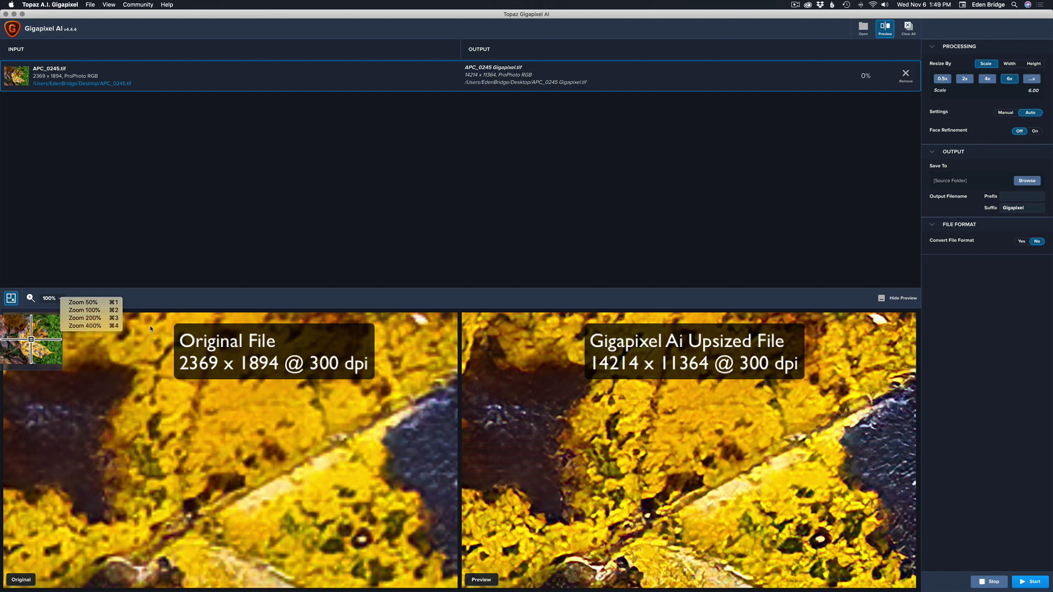
{"action": "left_click", "coordinate": [183, 303]}
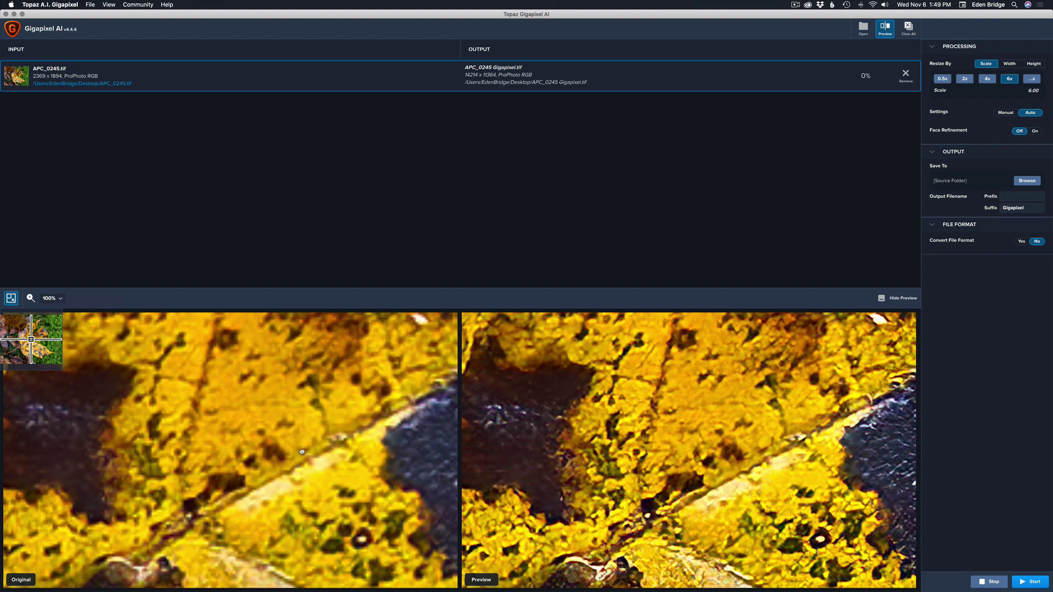
{"action": "left_click_drag", "start_coordinate": [303, 448], "coordinate": [301, 391]}
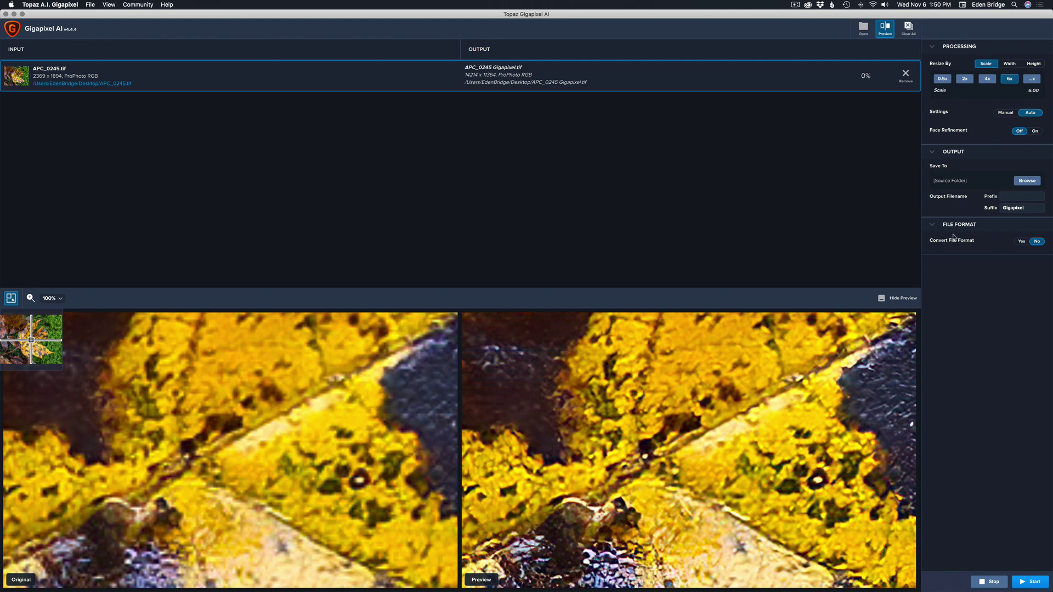
Examine the output's file format conversion options and leave conversion turned off
{"action": "left_click", "coordinate": [1022, 242]}
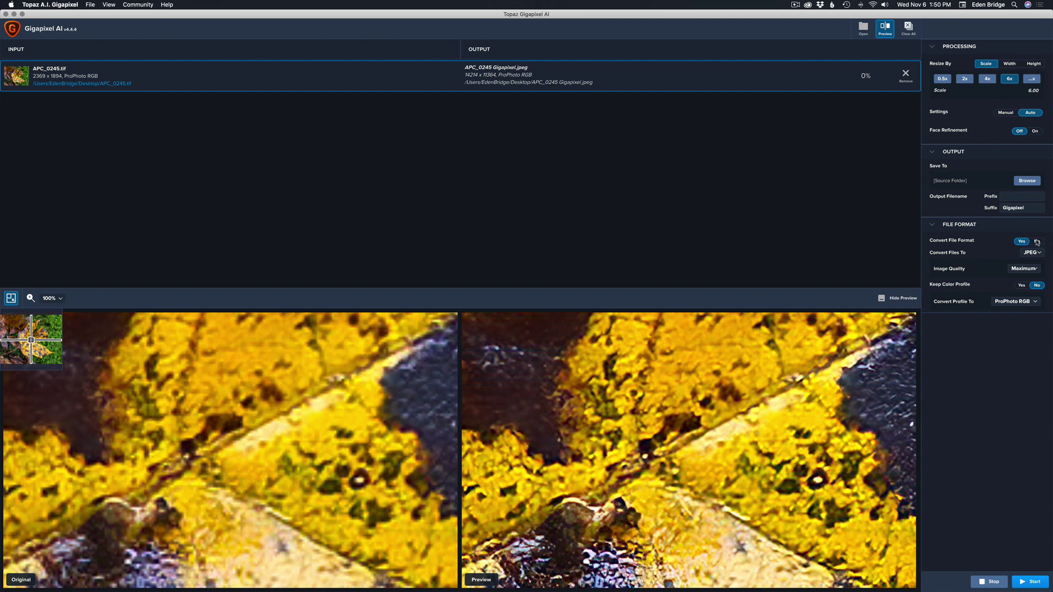
{"action": "left_click", "coordinate": [1037, 242]}
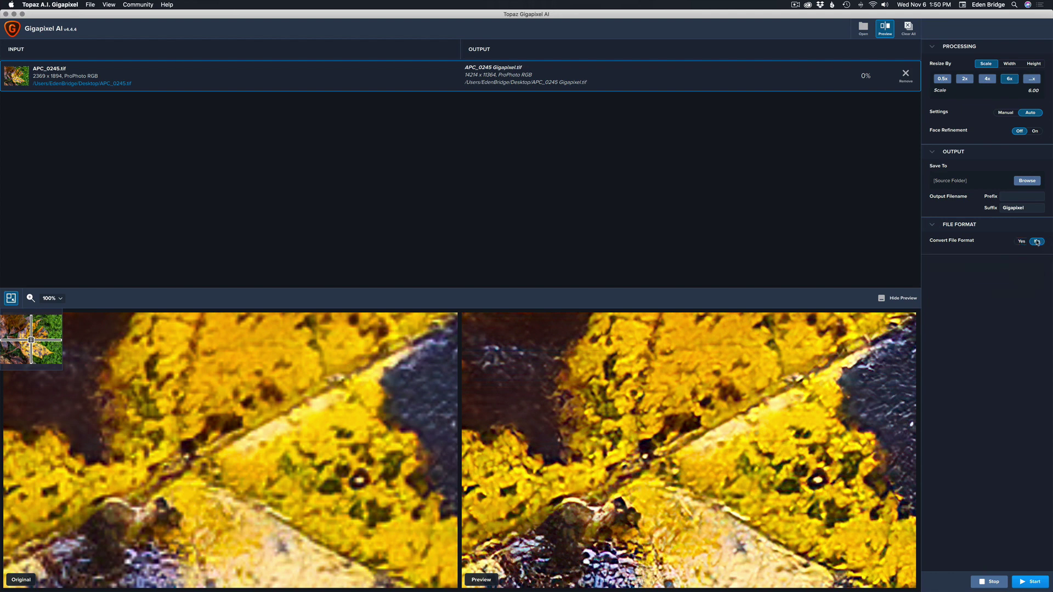
{"action": "left_click", "coordinate": [1020, 242]}
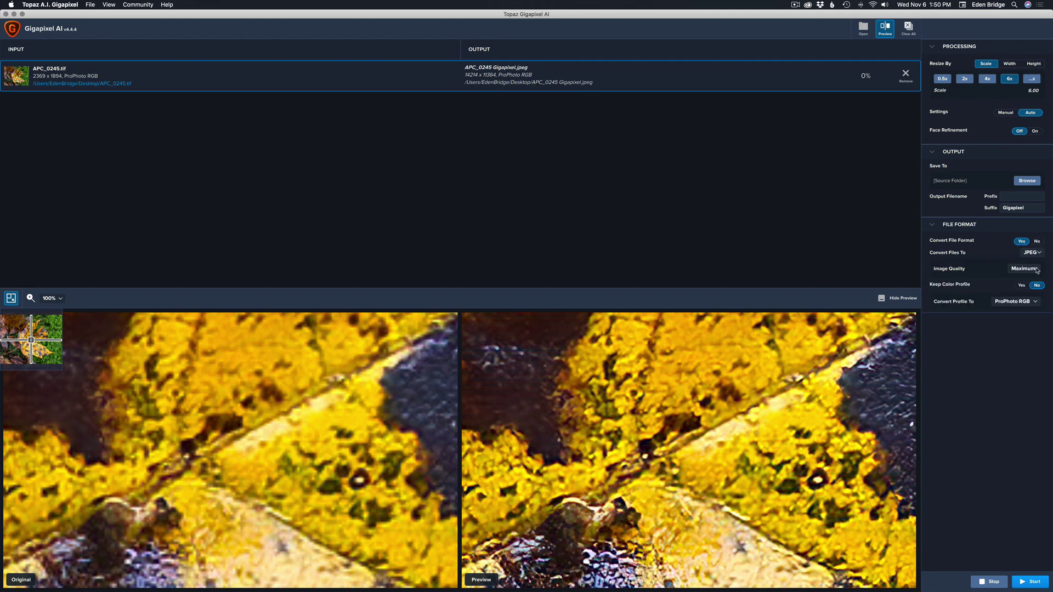
{"action": "left_click", "coordinate": [1039, 254]}
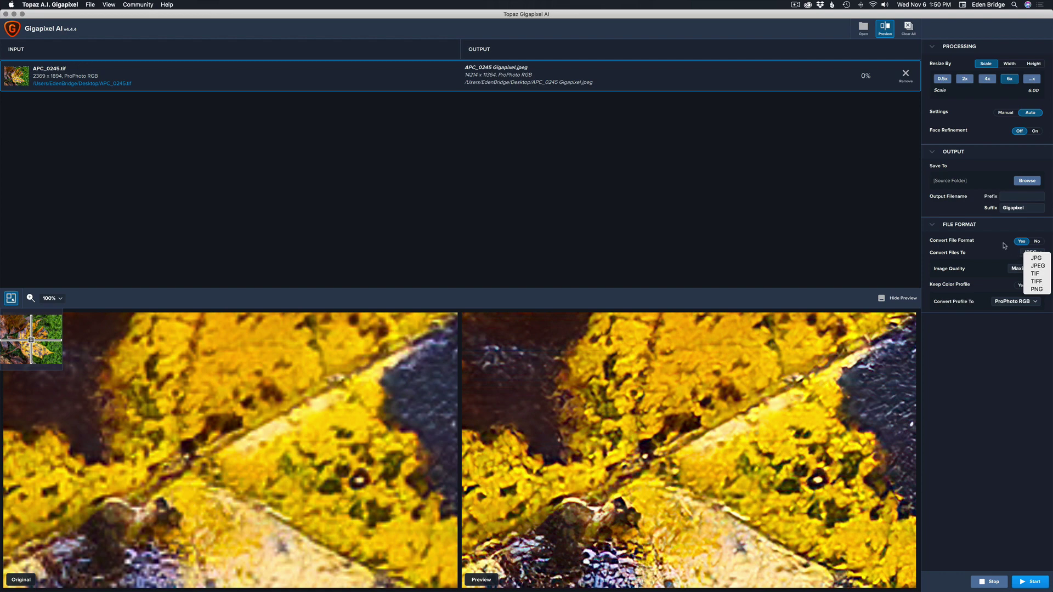
{"action": "left_click", "coordinate": [1042, 242]}
{"action": "left_click", "coordinate": [1038, 243]}
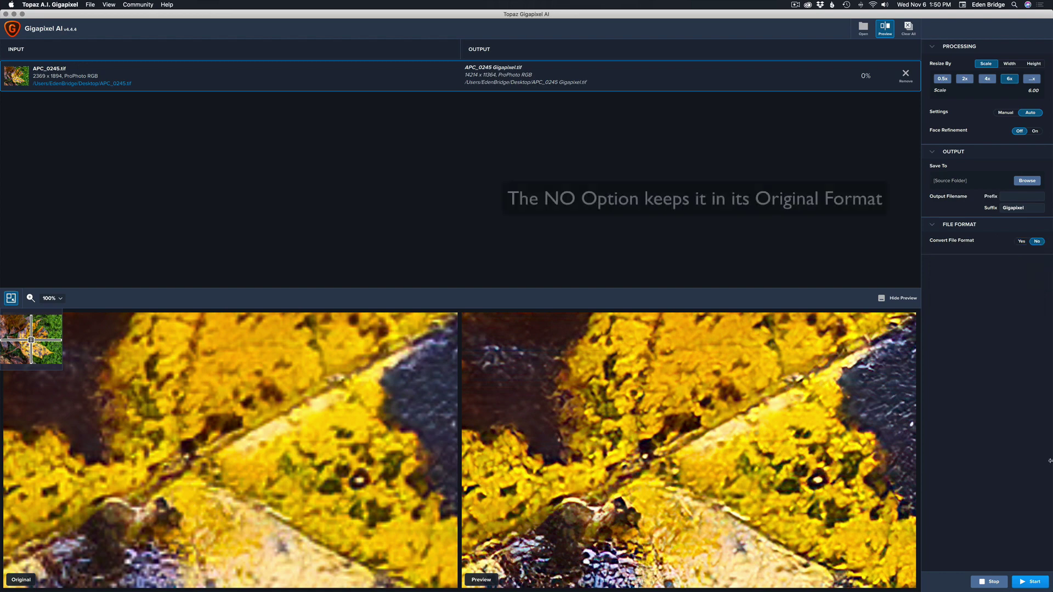
Process the image at 6x scale with automatic settings and view the resulting Gigapixel TIFF full screen
{"action": "left_click", "coordinate": [1034, 581]}
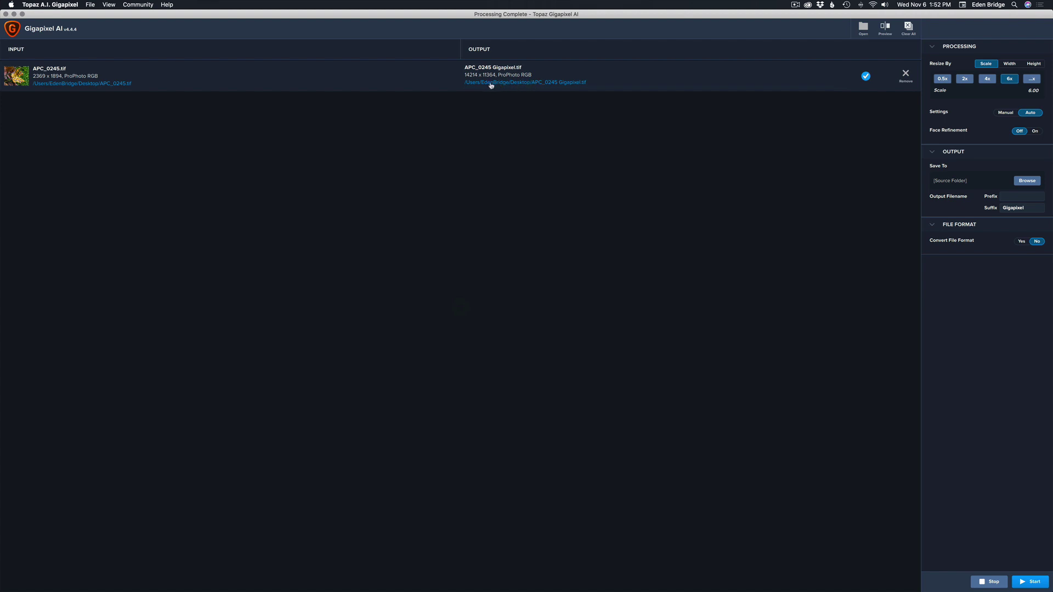
{"action": "left_click", "coordinate": [529, 83]}
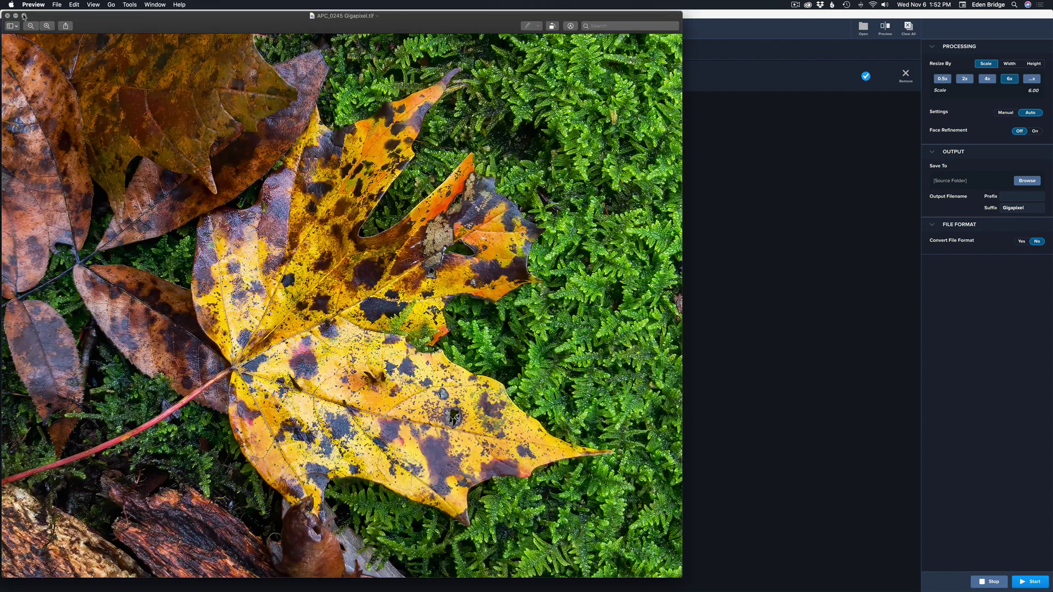
{"action": "left_click", "coordinate": [24, 16]}
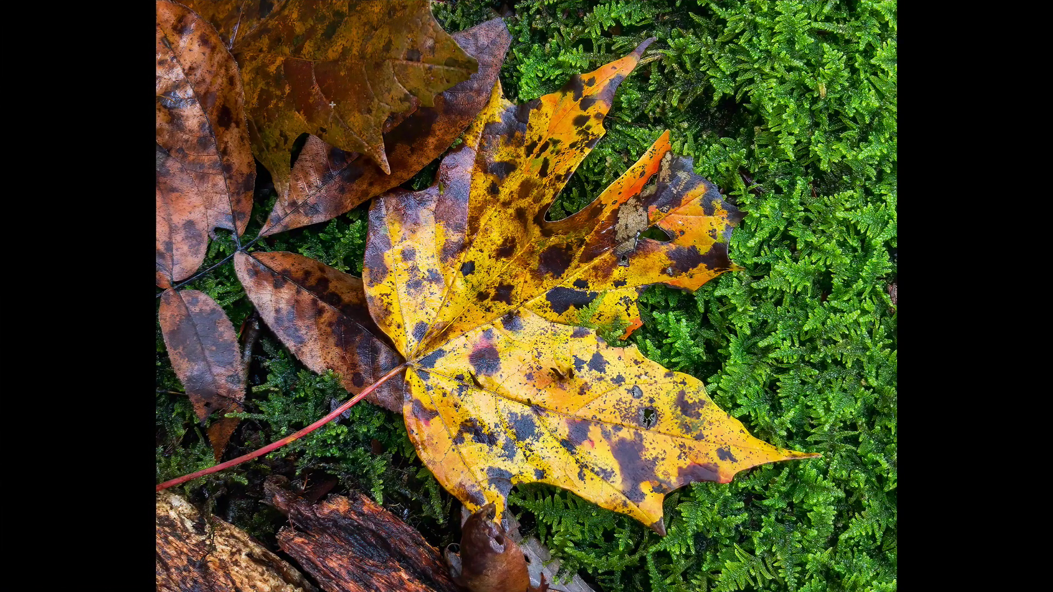